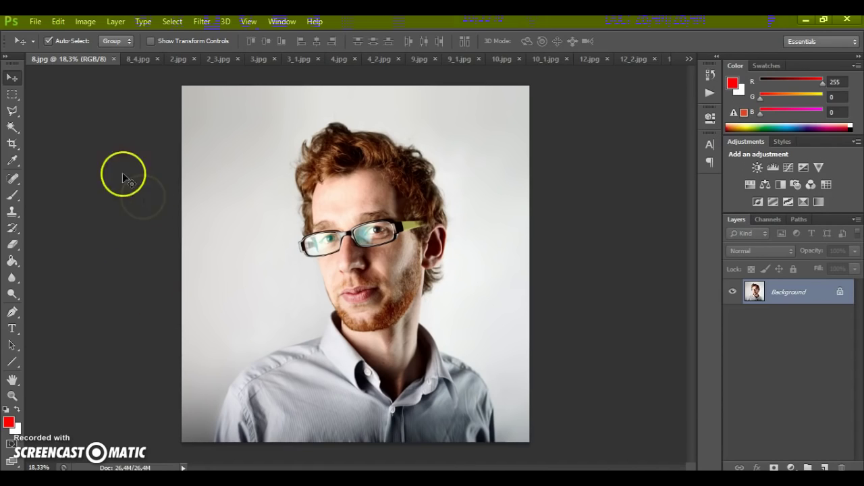
Step: View the caricature examples 8_4.jpg and 2_3.jpg up close, with 2.jpg as the comparison original
left_click(135, 60)
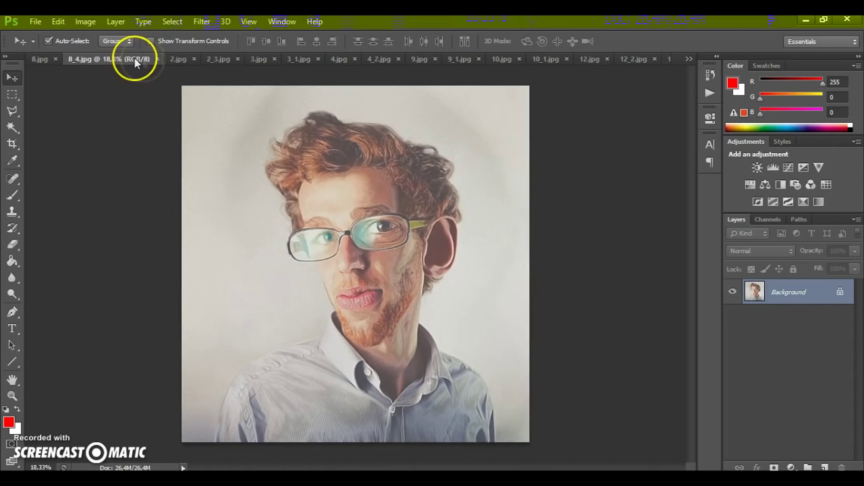
scroll(318, 247, "up", 5)
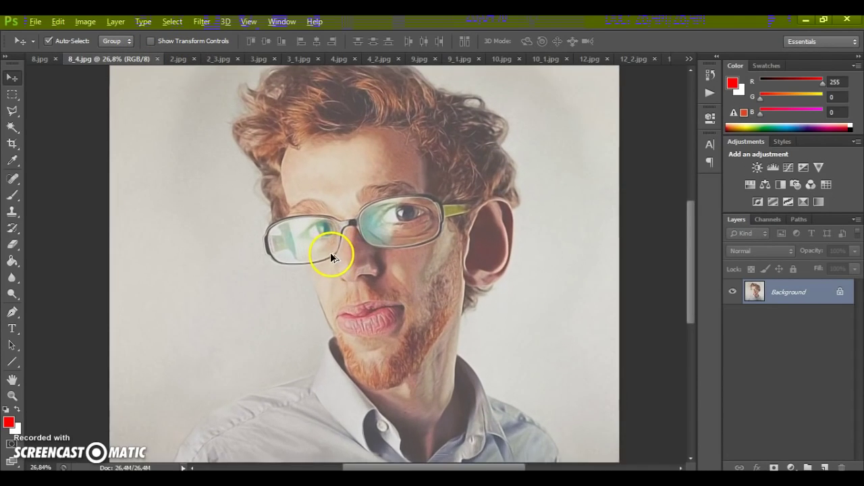
scroll(344, 258, "up", 1)
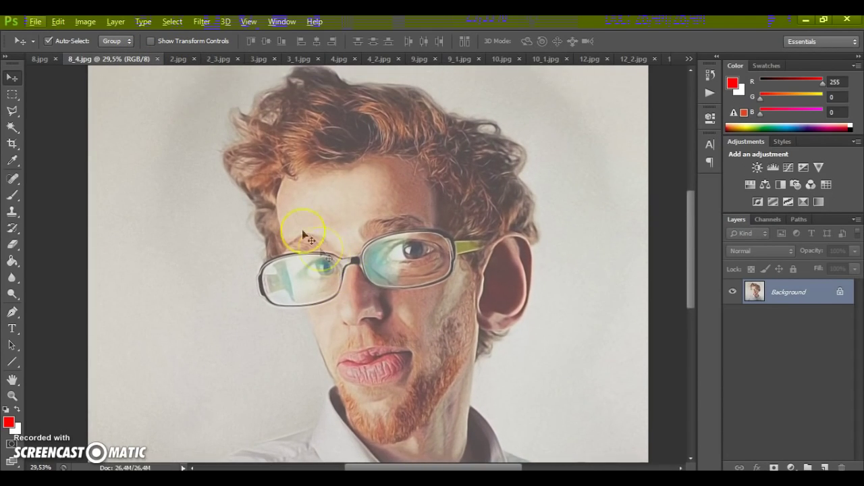
left_click(177, 58)
left_click(213, 59)
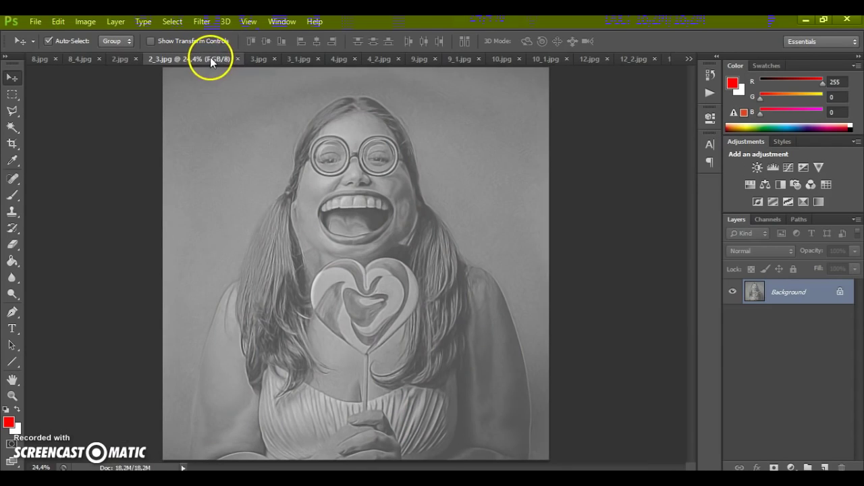
scroll(309, 94, "up", 4)
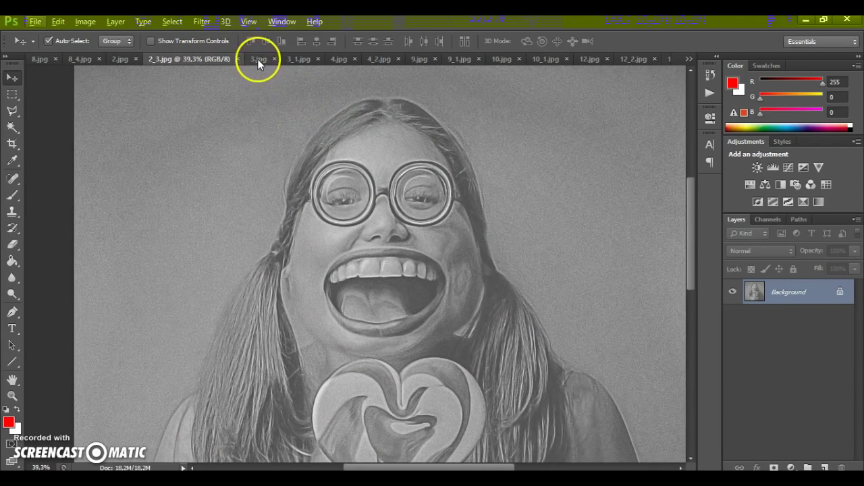
Step: Compare the original portraits 3.jpg and 4.jpg with their caricature versions 3_1.jpg and 4_2.jpg
left_click(258, 59)
left_click(293, 62)
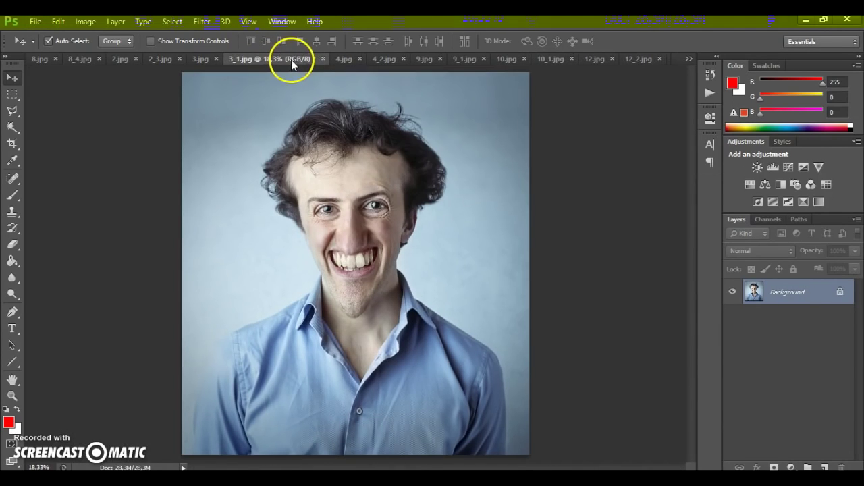
scroll(297, 103, "up", 4)
key("alt")
left_click(336, 61)
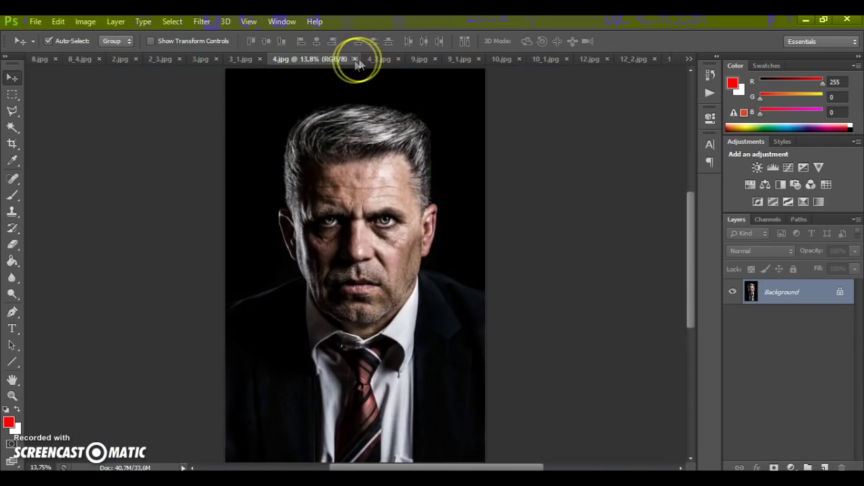
left_click(371, 61)
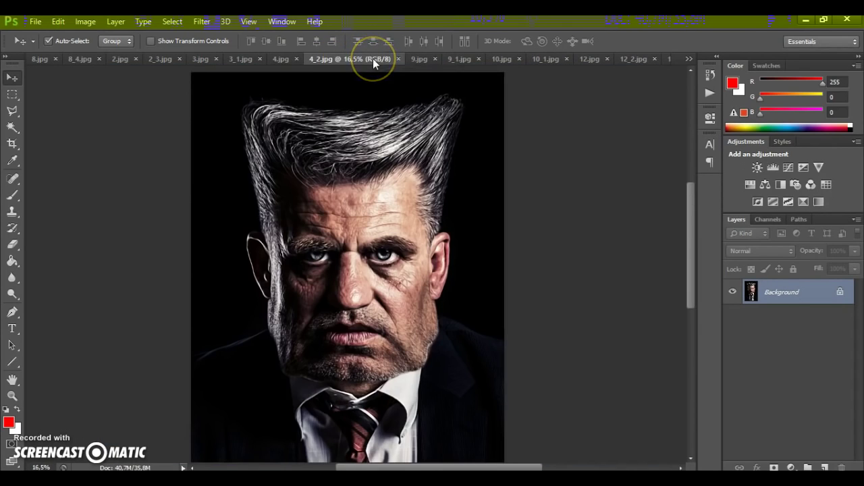
Step: Compare the originals 9.jpg and 10.jpg with their caricatures 9_1.jpg and 10_1.jpg, examining the faces closely
left_click(417, 59)
left_click(449, 58)
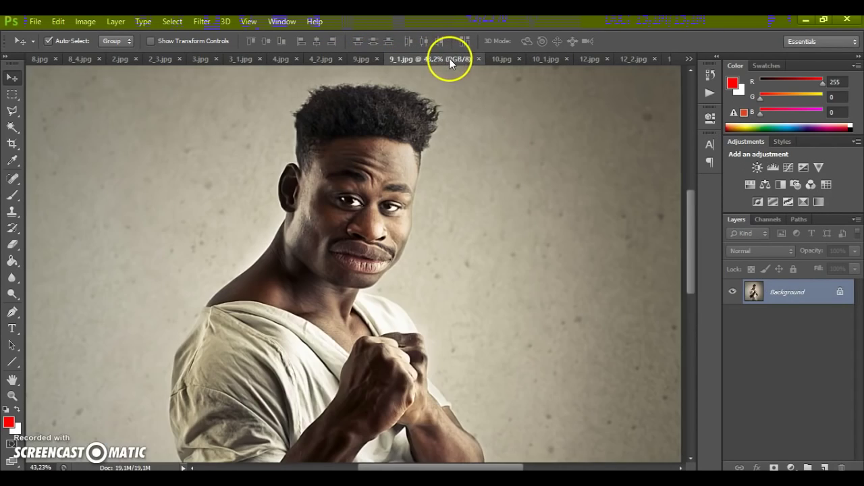
scroll(400, 115, "up", 1)
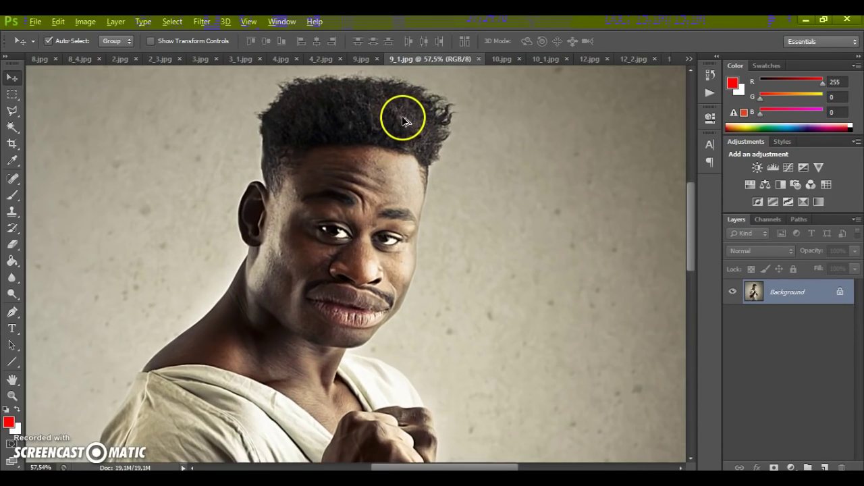
left_click(500, 60)
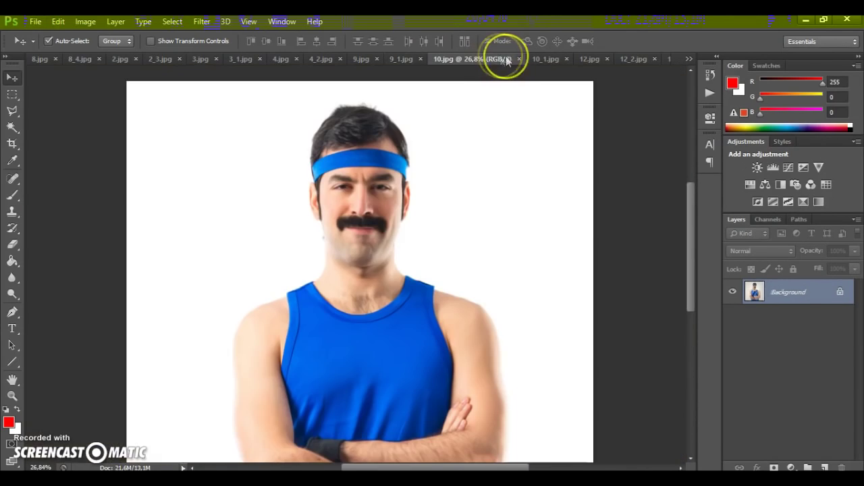
left_click(539, 58)
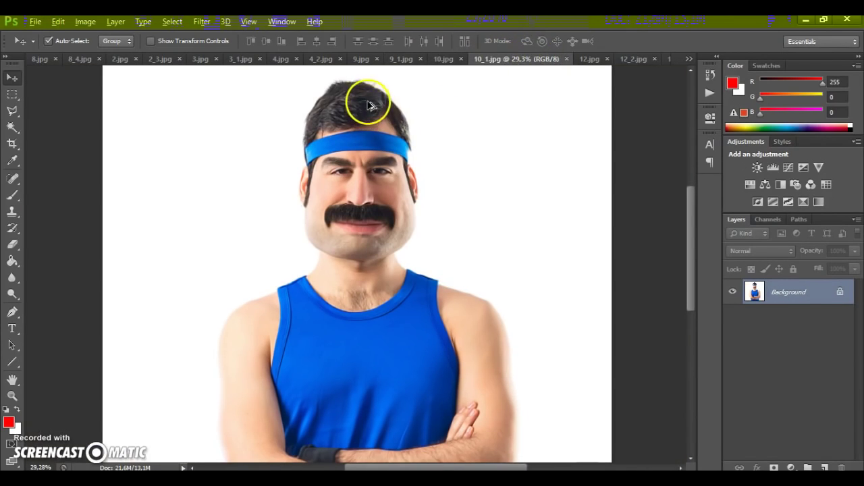
scroll(380, 114, "up", 3)
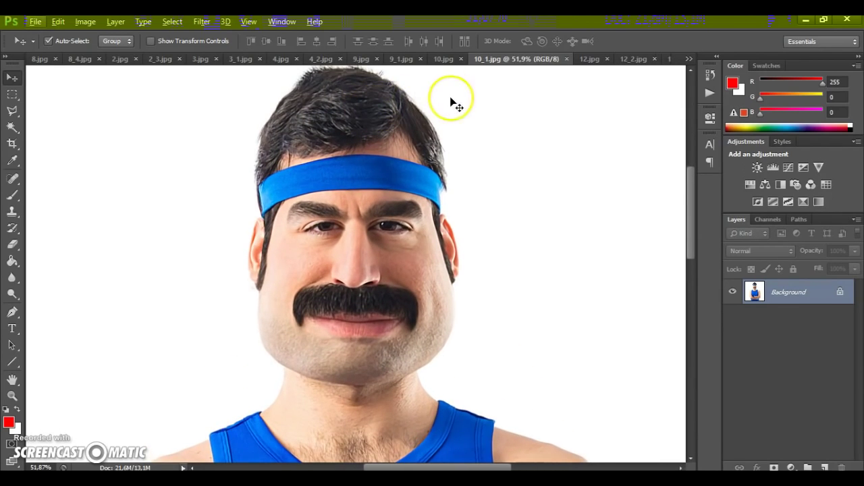
scroll(450, 100, "up", 1)
Step: Compare the originals 12.jpg and 14.jpg with their caricatures 12_2.jpg and 14_1.jpg, examining the last face closely
left_click(589, 60)
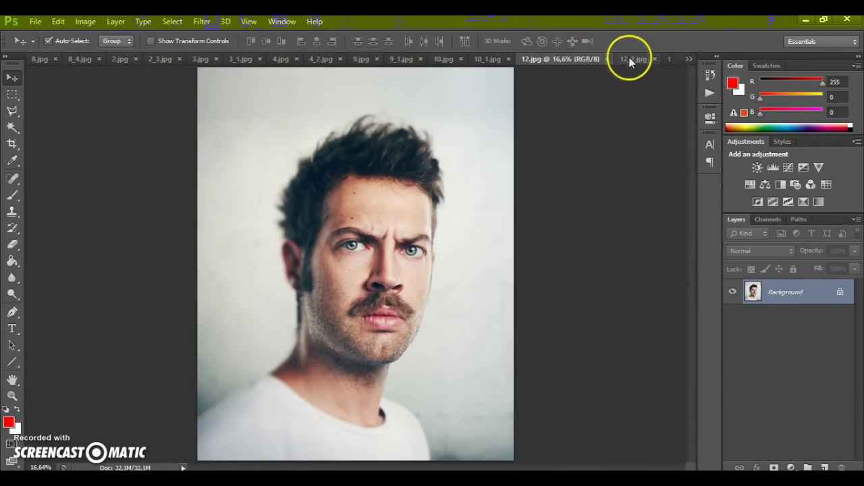
left_click(629, 57)
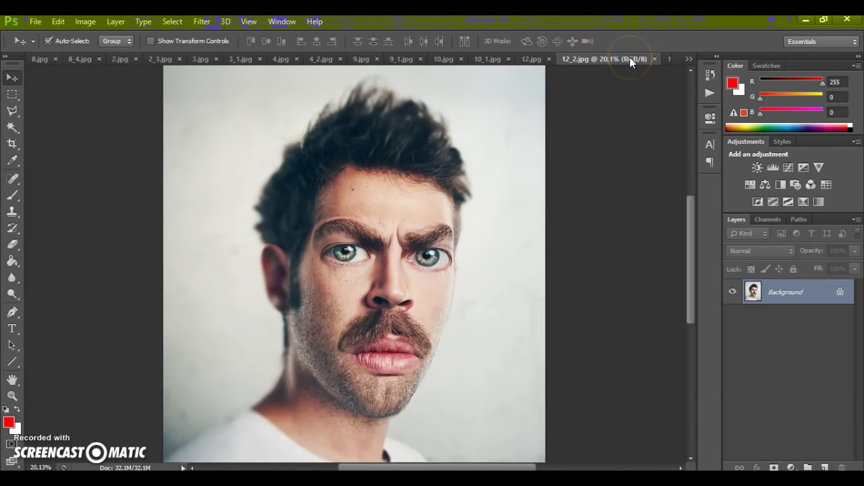
left_click(668, 60)
left_click(688, 61)
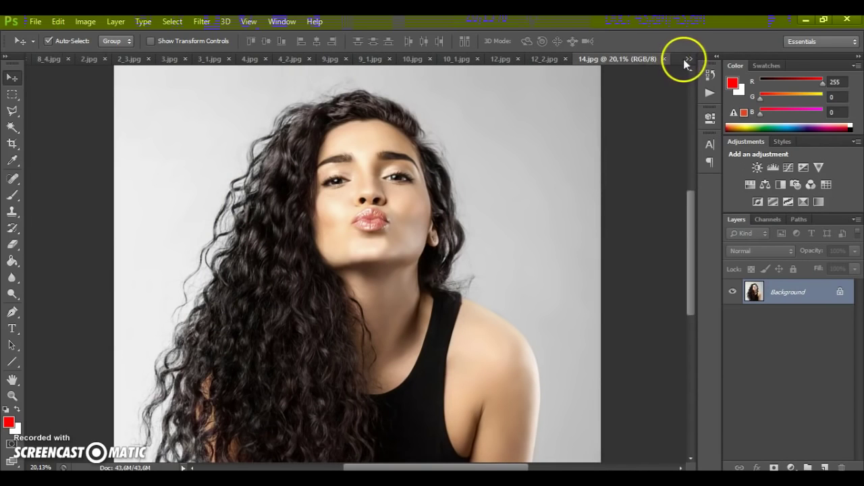
left_click(724, 272)
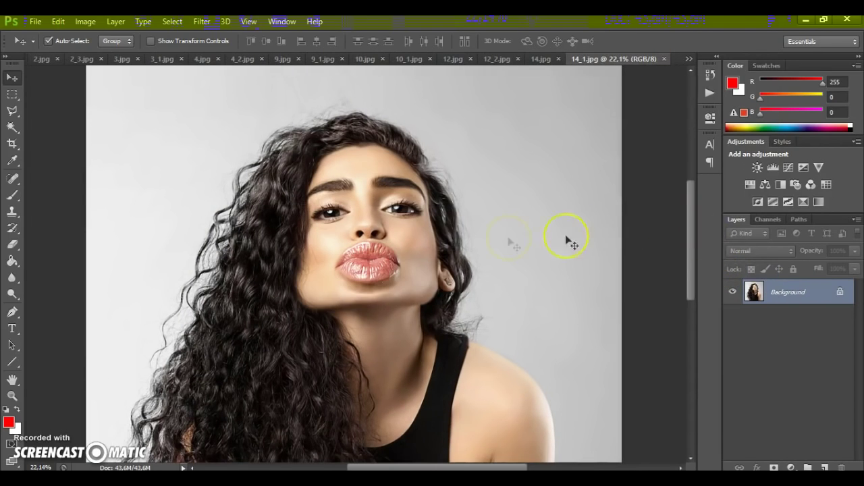
scroll(354, 202, "up", 5)
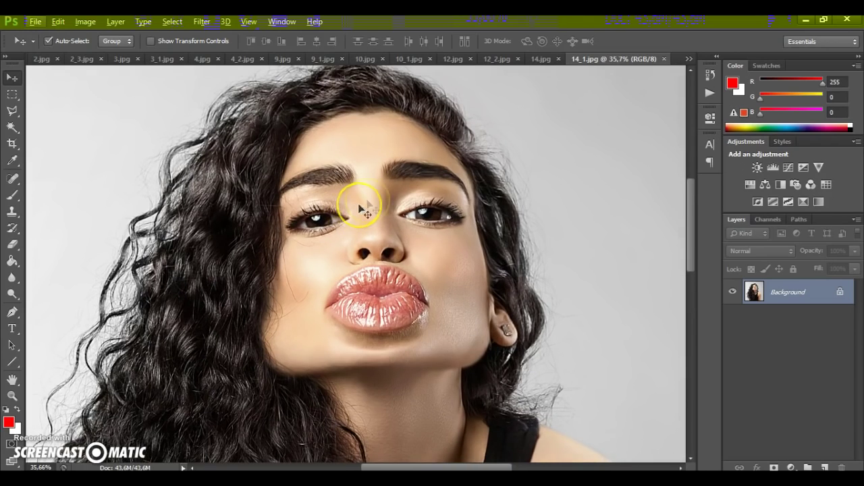
scroll(466, 172, "up", 1)
Step: Switch to the 1_4.jpg document and review the UI language setting in the Interface preferences
left_click(689, 59)
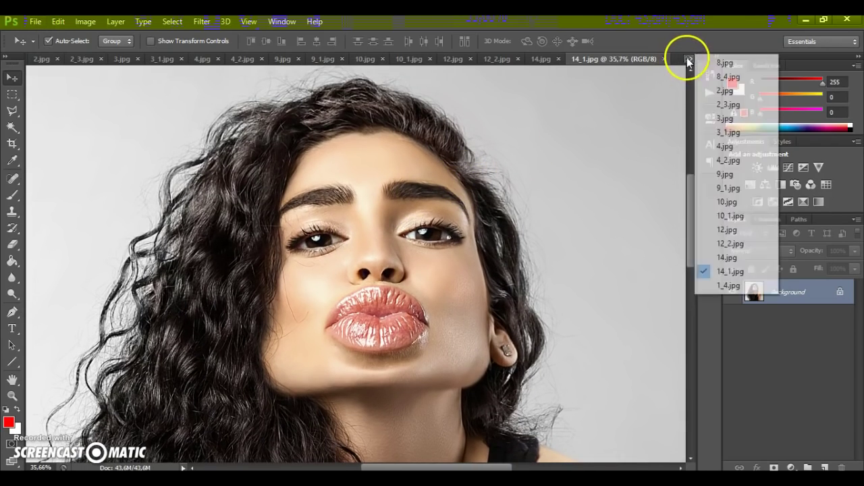
left_click(717, 285)
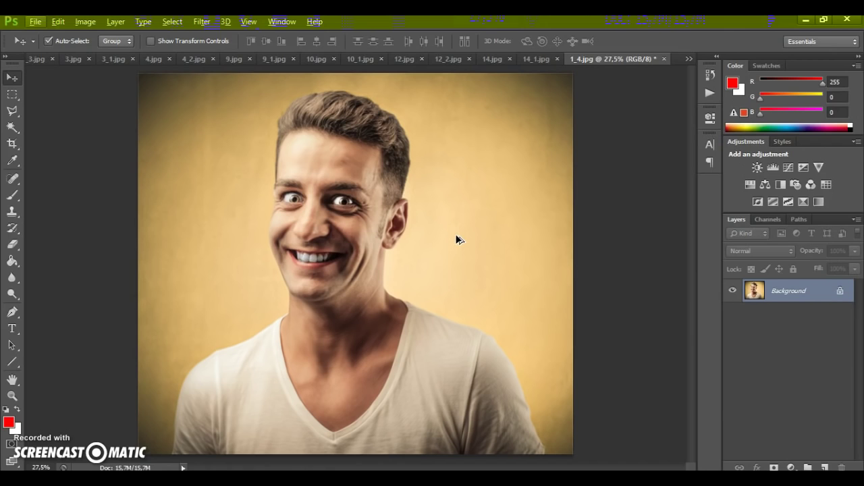
left_click(59, 22)
mouse_move(131, 463)
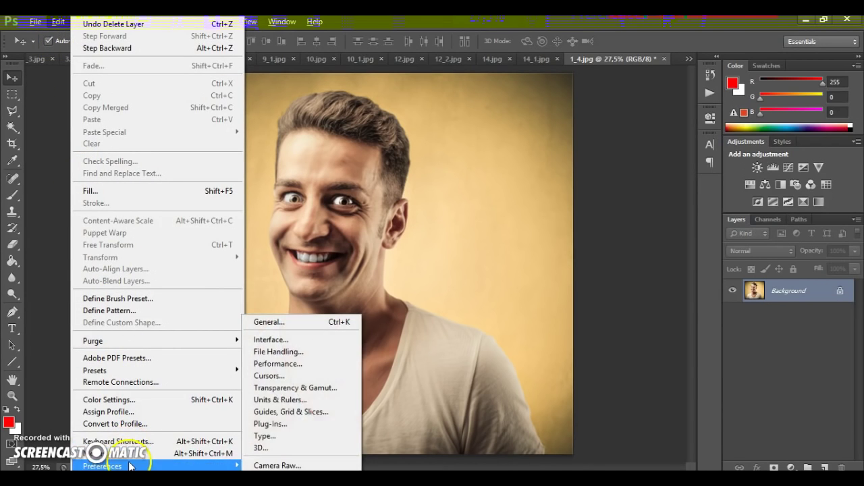
left_click(276, 339)
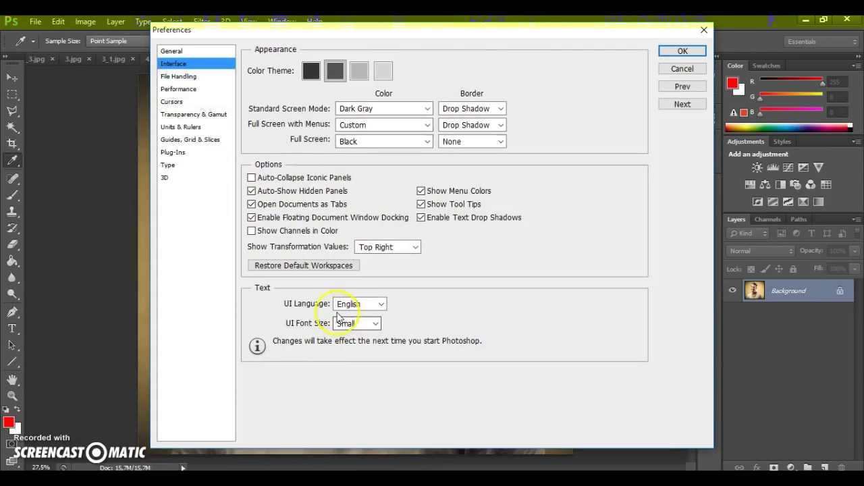
left_click(683, 52)
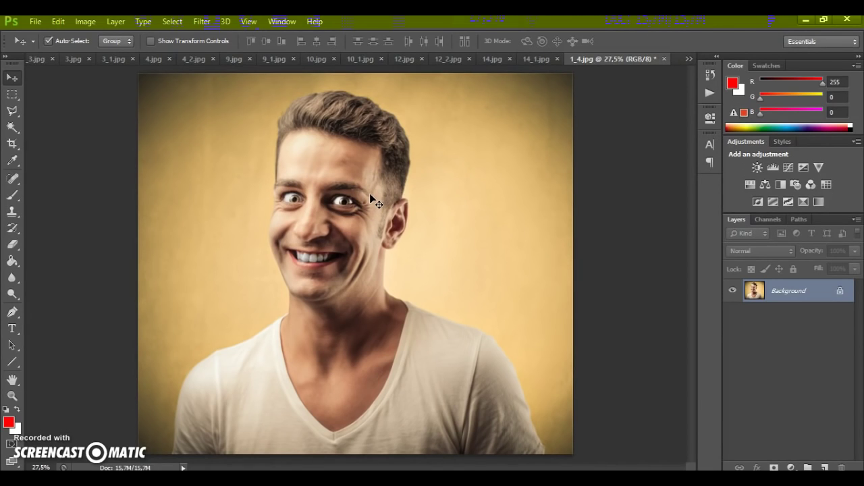
Step: Review the color mode and bit depth of the 1_4.jpg image
left_click(86, 22)
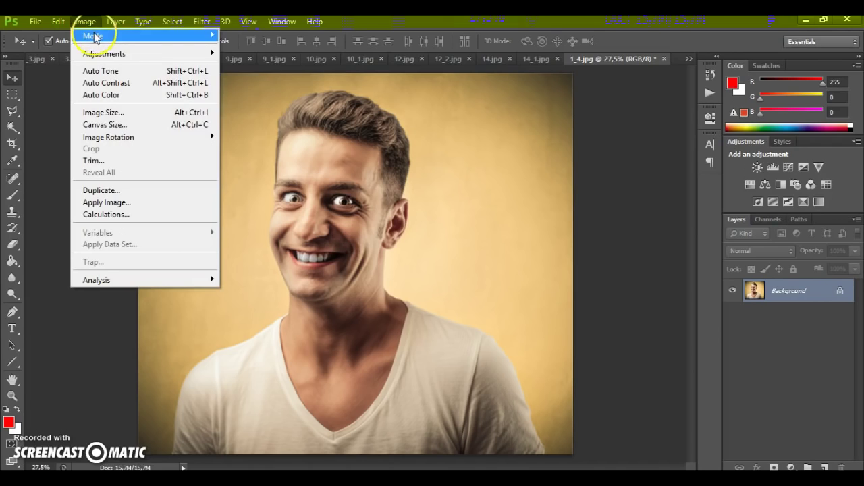
mouse_move(93, 38)
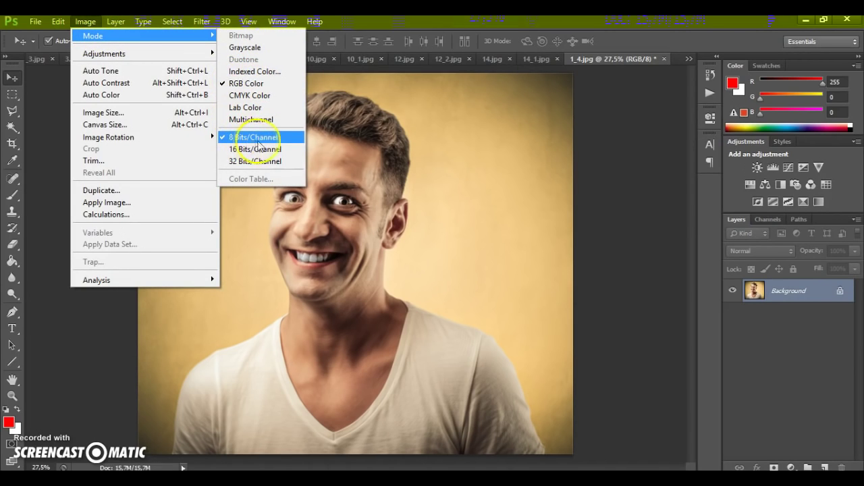
left_click(589, 119)
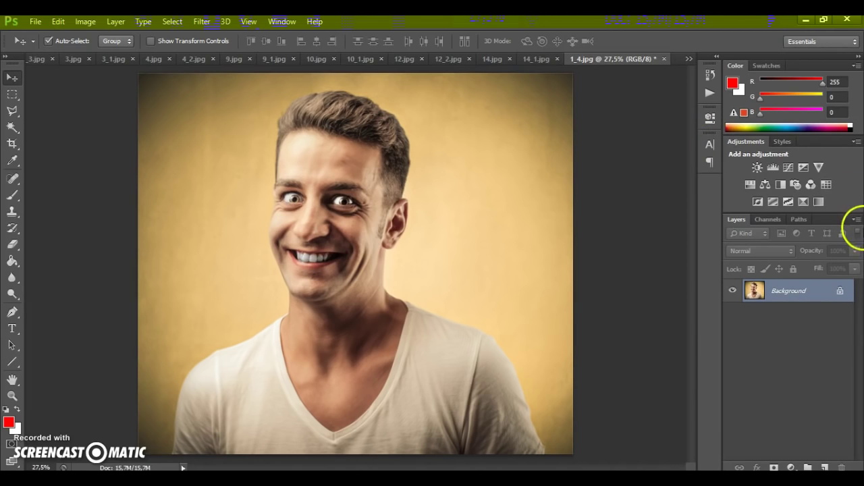
Step: Review the Layers Panel Options, including the setting that adds "copy" to copied layers and groups
left_click(855, 220)
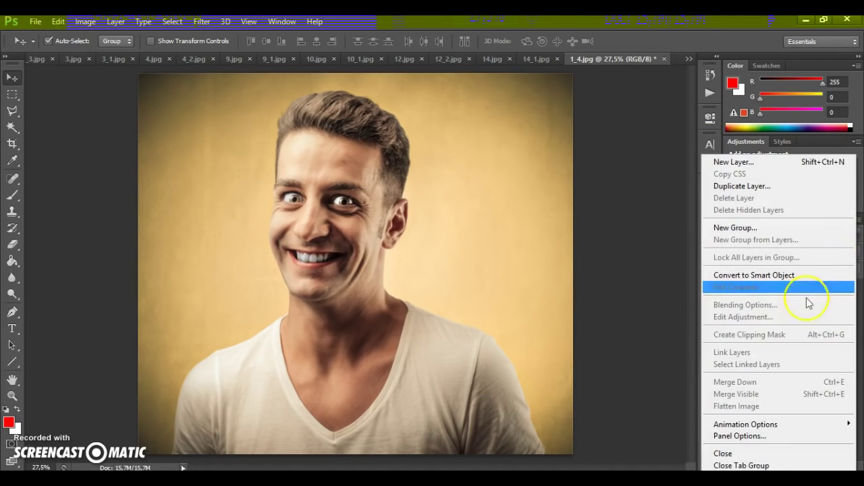
left_click(735, 439)
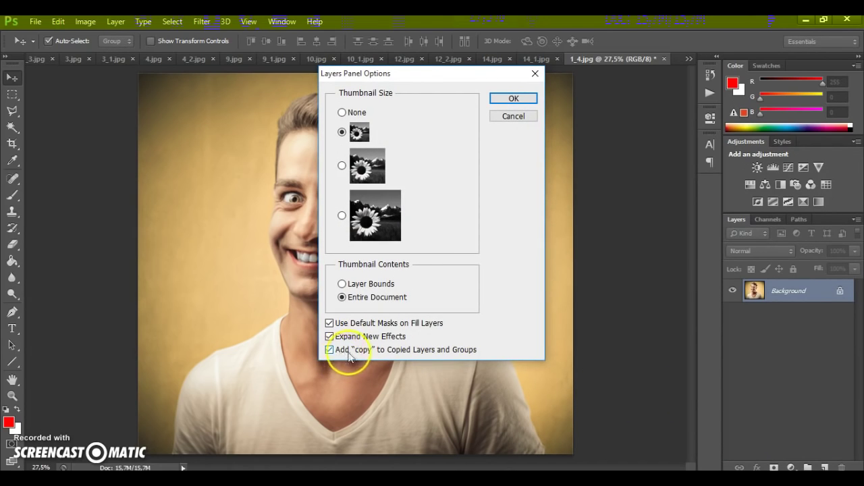
left_click(513, 100)
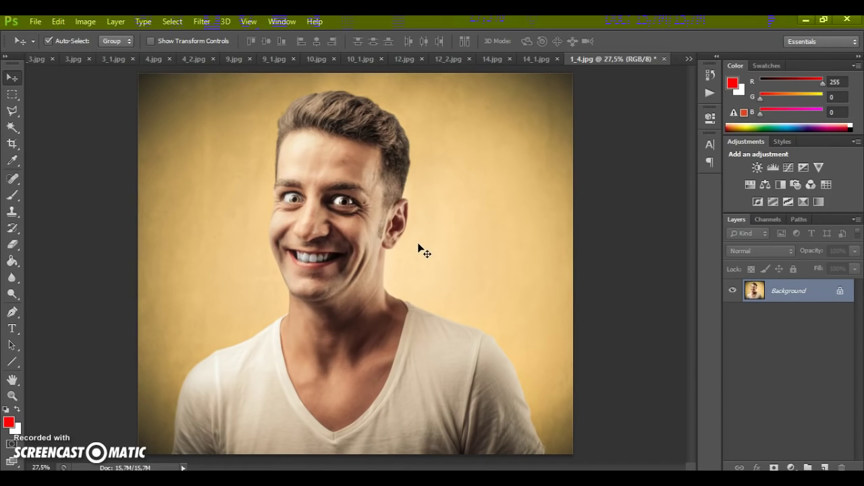
Step: Convert the Background into a regular layer named Layer 0 and turn it back into a background layer
double_click(793, 290)
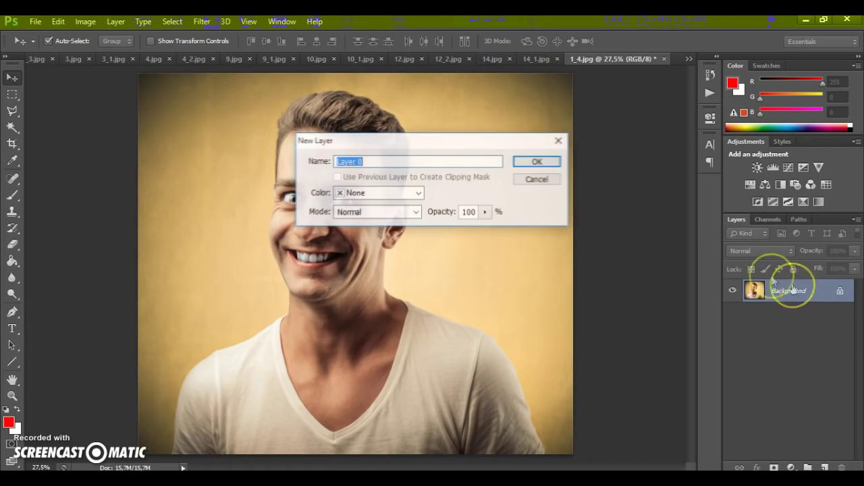
left_click(550, 166)
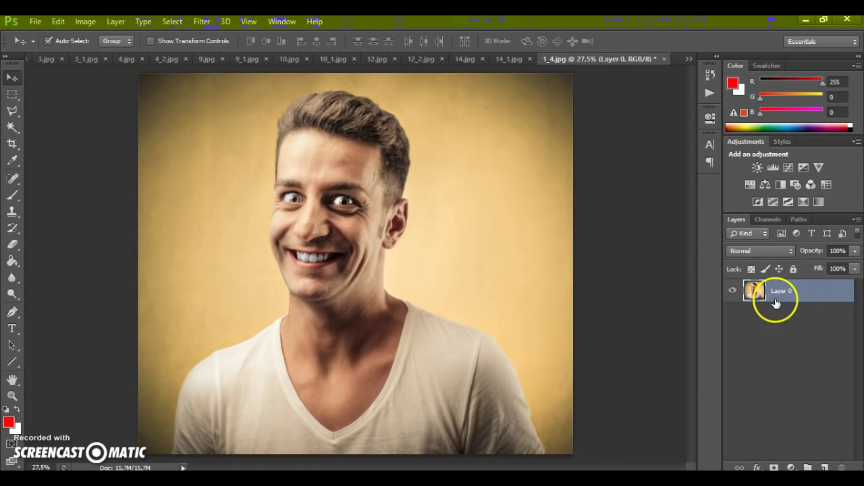
left_click(115, 22)
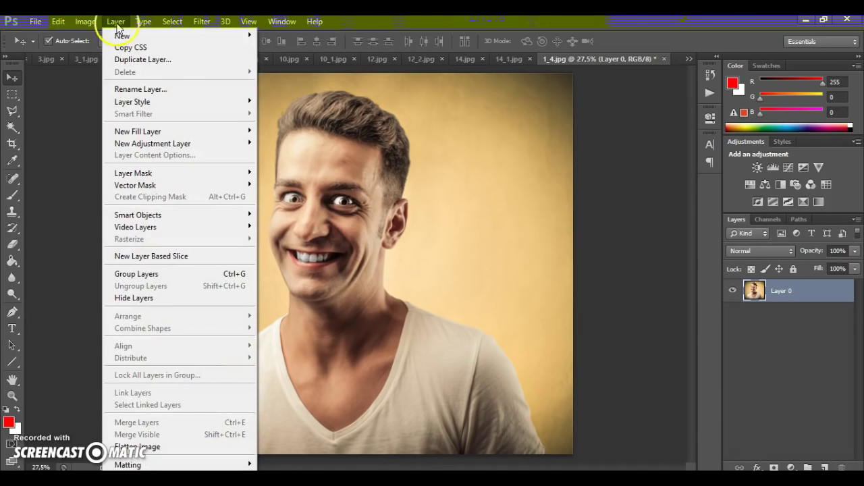
mouse_move(123, 36)
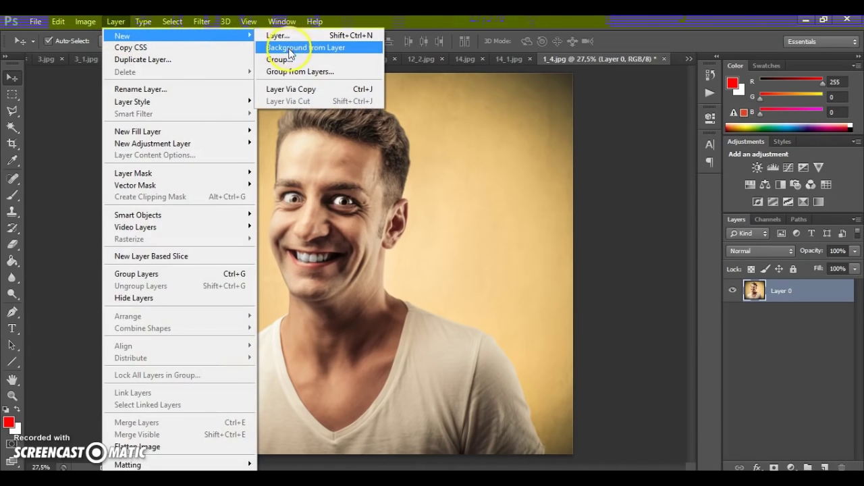
left_click(325, 47)
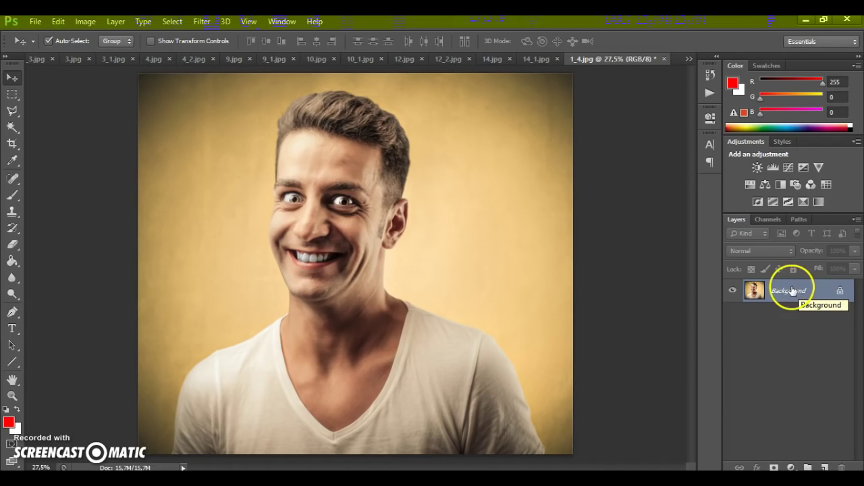
Step: Load the Caricature Brush file from the OK folder
left_click(37, 22)
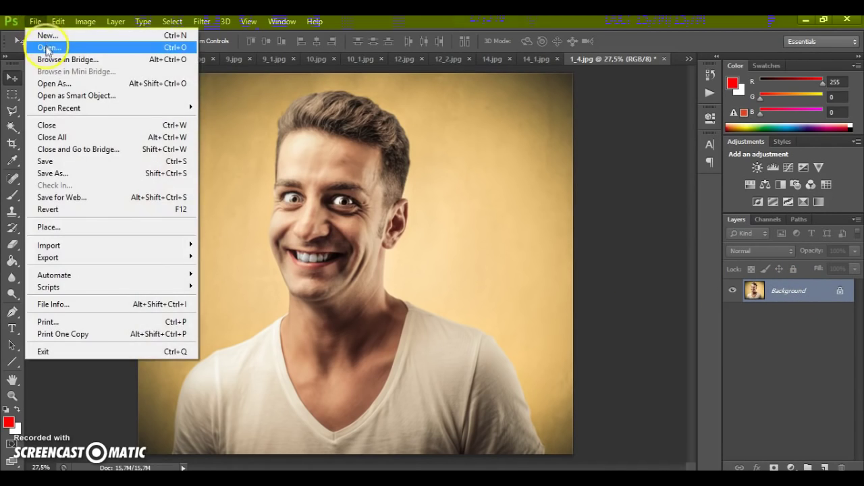
left_click(47, 48)
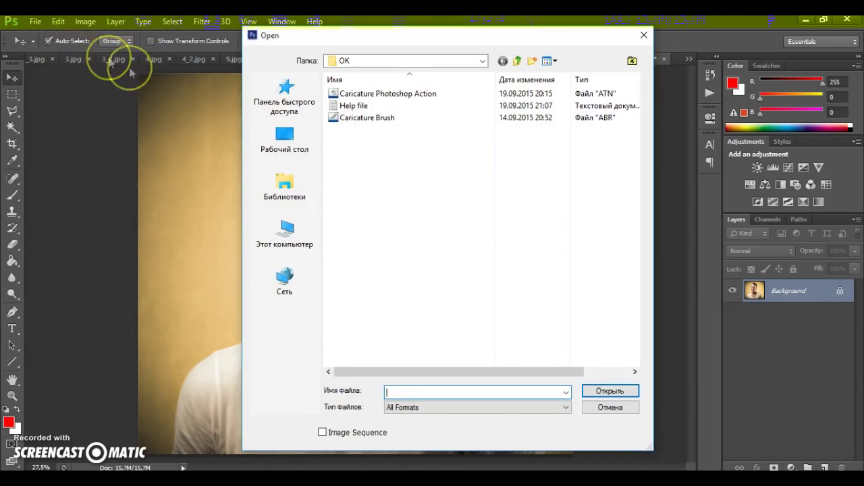
double_click(346, 120)
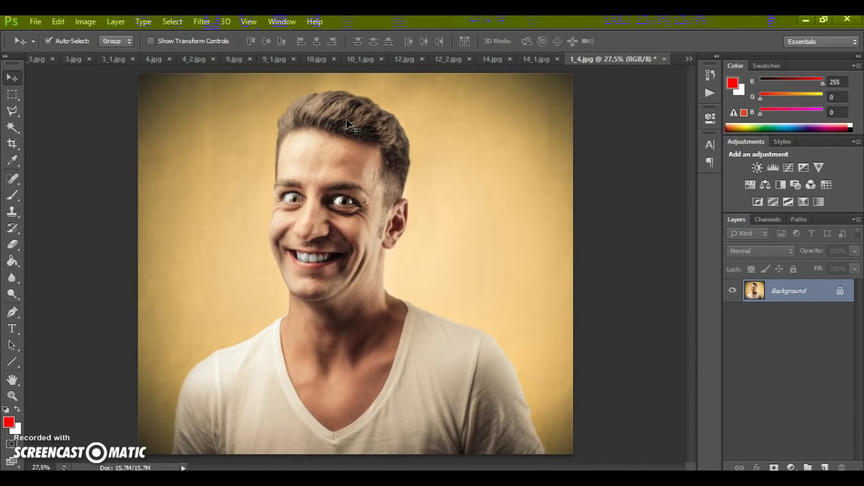
Step: Show the Actions panel and load the Caricature Photoshop Action file from the OK folder
left_click(286, 22)
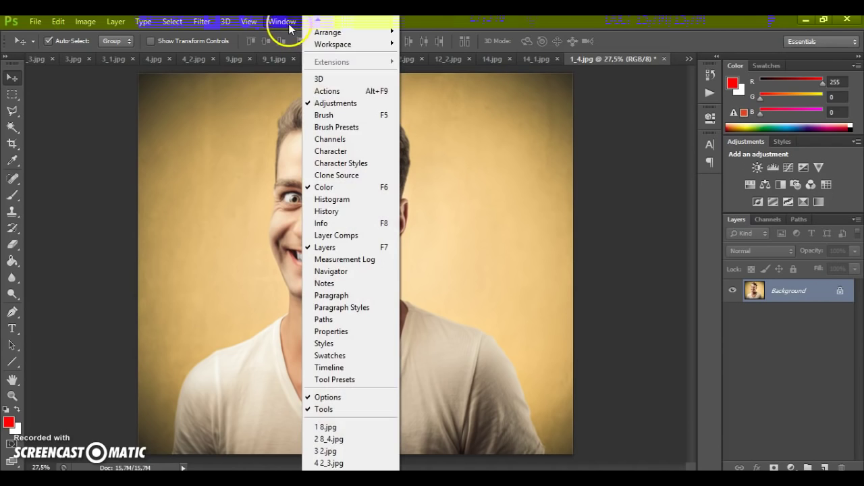
left_click(328, 91)
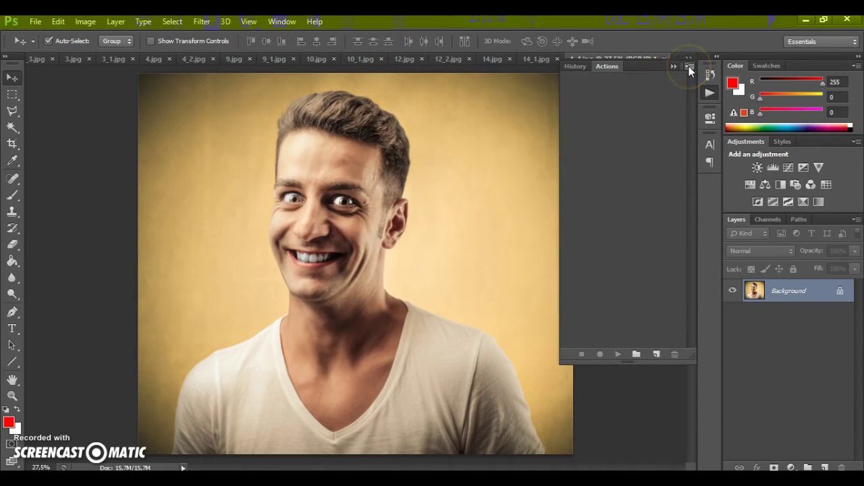
left_click(690, 68)
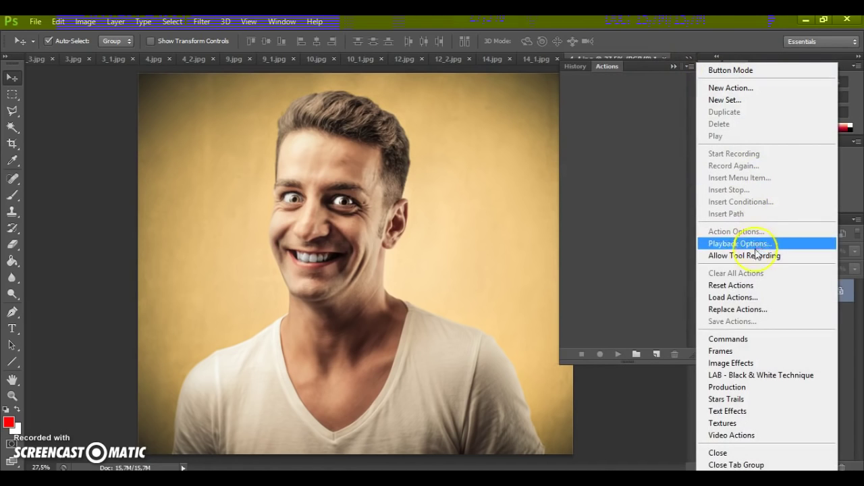
left_click(726, 297)
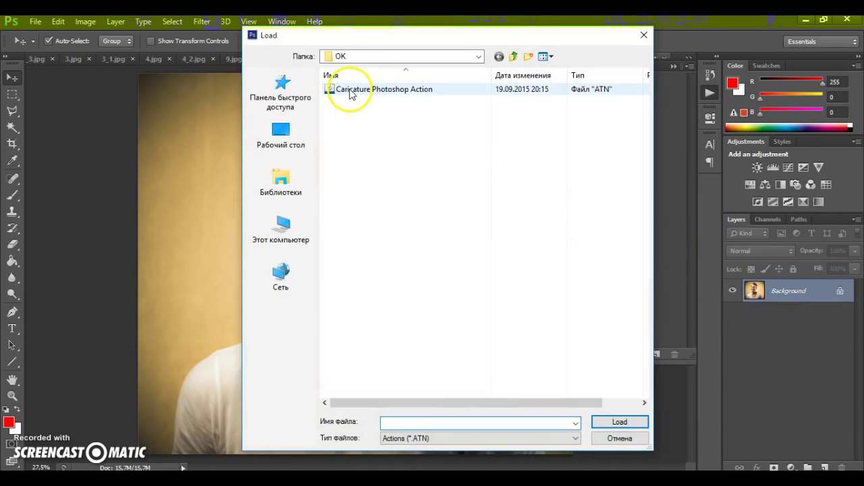
double_click(386, 91)
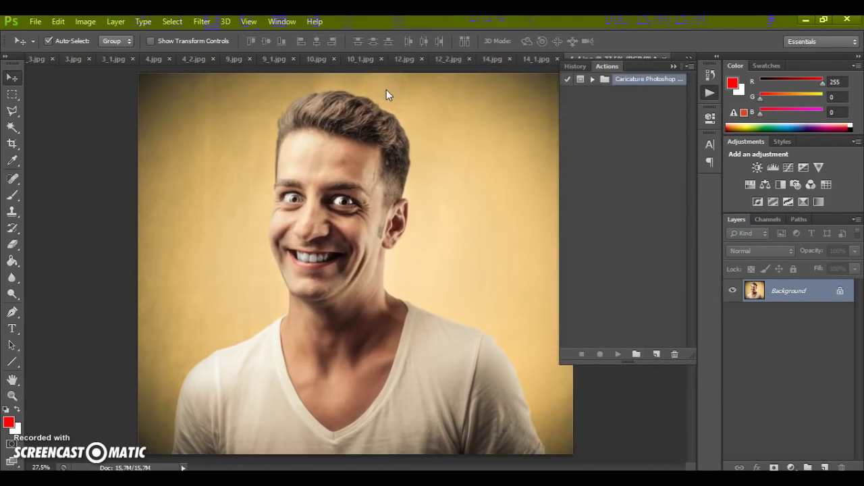
Step: Expand the loaded Caricature Photoshop action set, select its action and play it until it stops for painting the face
left_click(592, 80)
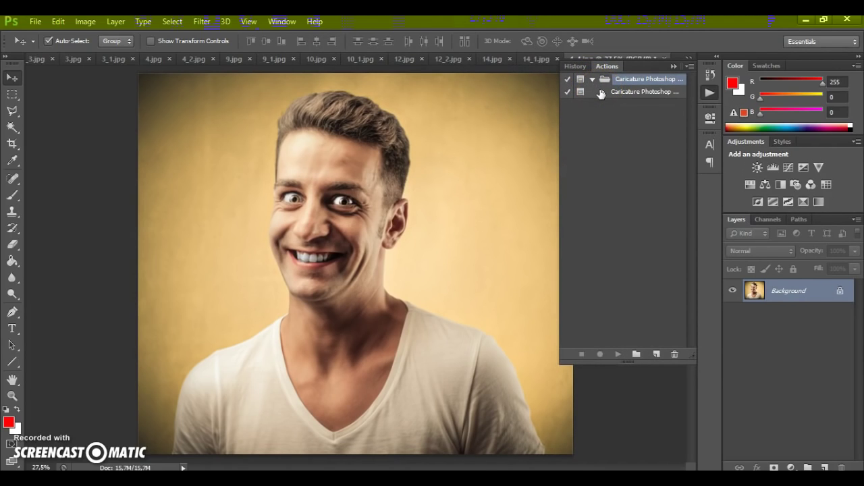
left_click(593, 93)
left_click(602, 92)
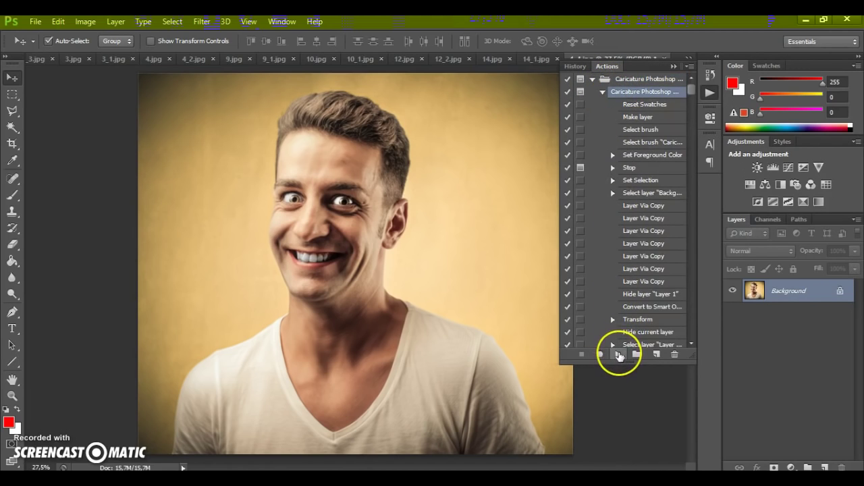
left_click(619, 355)
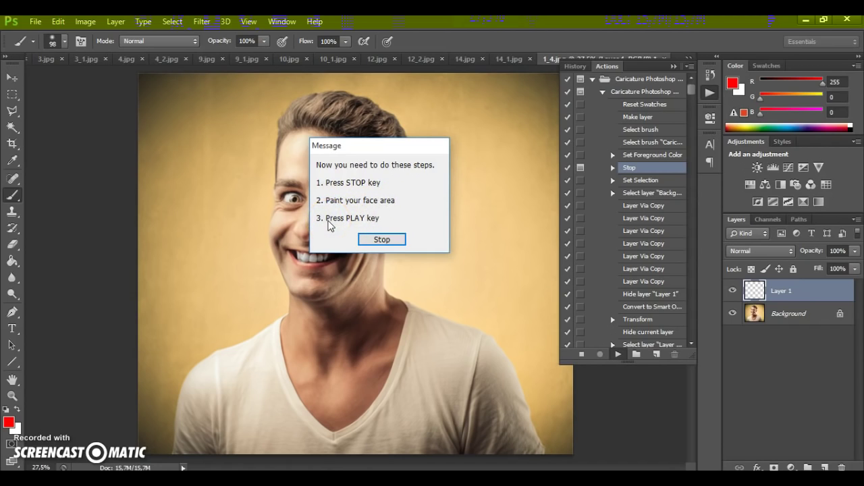
left_click(383, 241)
Step: Set the brush size to 62 px and paint a first red dab on the hair on Layer 1
scroll(347, 129, "up", 2)
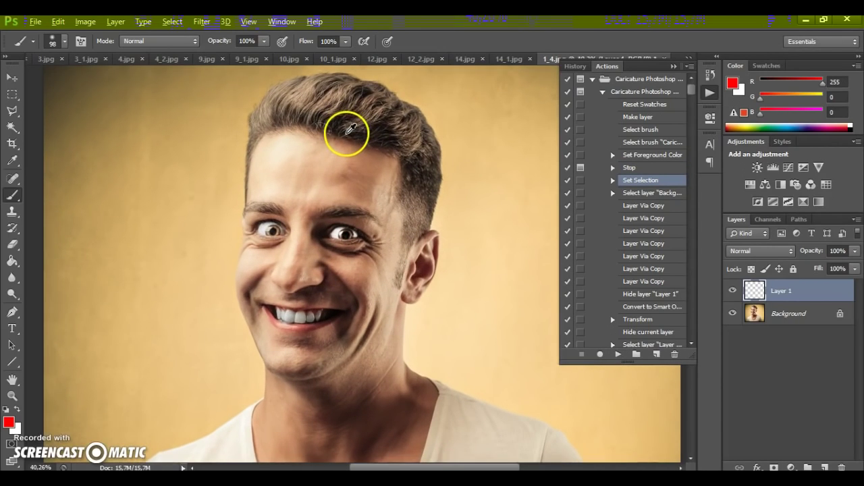
scroll(331, 174, "up", 2)
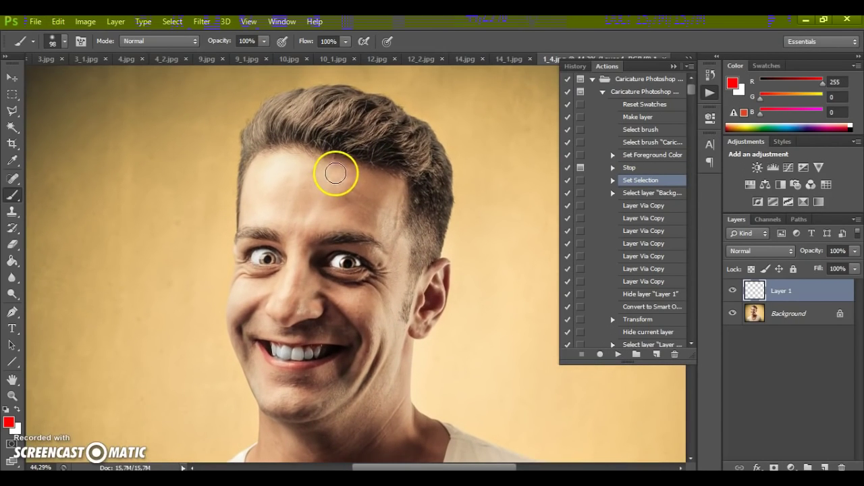
right_click(337, 175)
mouse_move(399, 203)
left_mouse_down()
mouse_move(386, 200)
mouse_move(407, 200)
mouse_move(386, 202)
left_mouse_up()
left_click(316, 127)
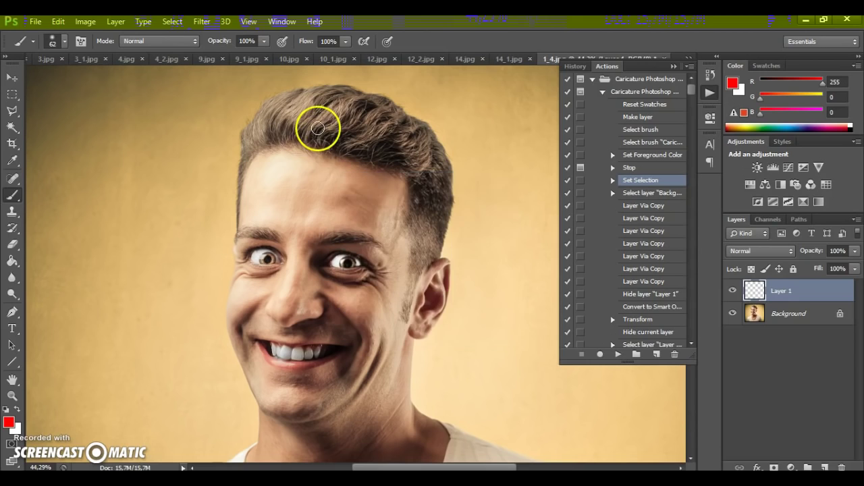
scroll(305, 120, "up", 4)
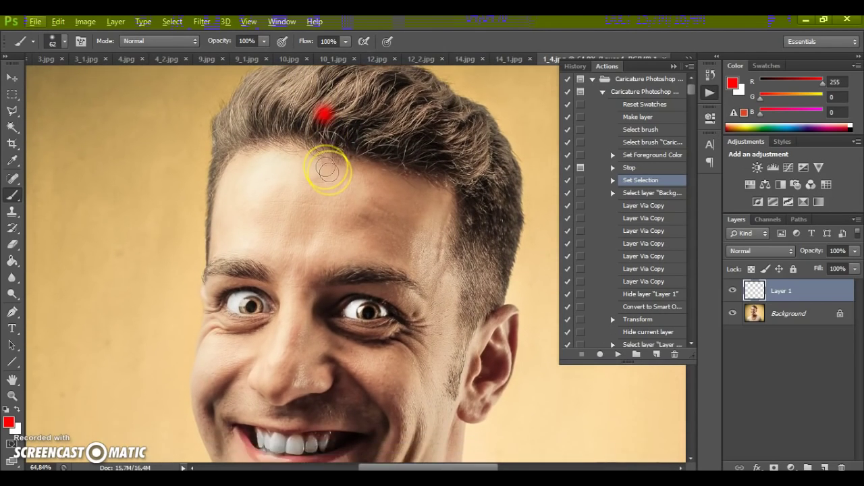
scroll(331, 179, "down", 2)
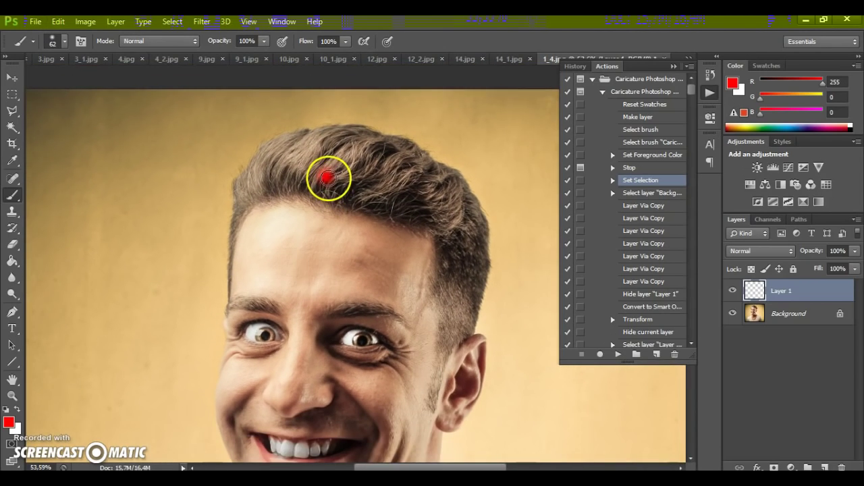
Step: Check the brush opacity and keep it at 100%
left_click(264, 42)
left_click_drag(210, 57, 271, 55)
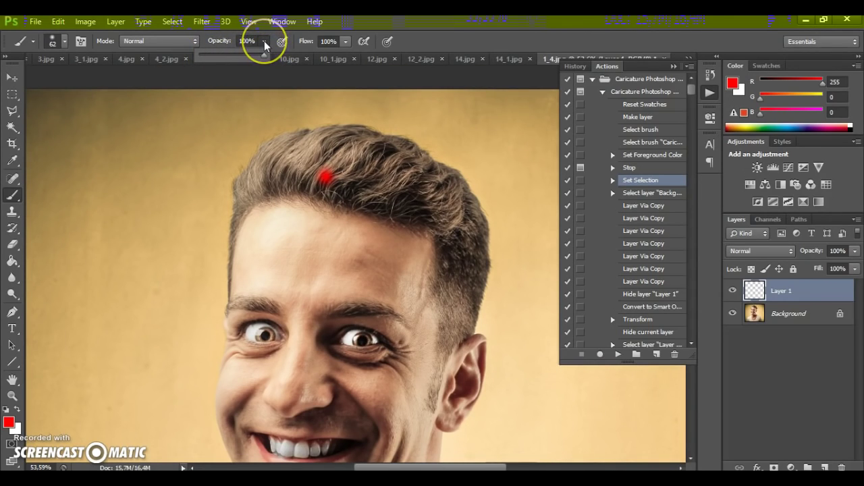
left_click(264, 40)
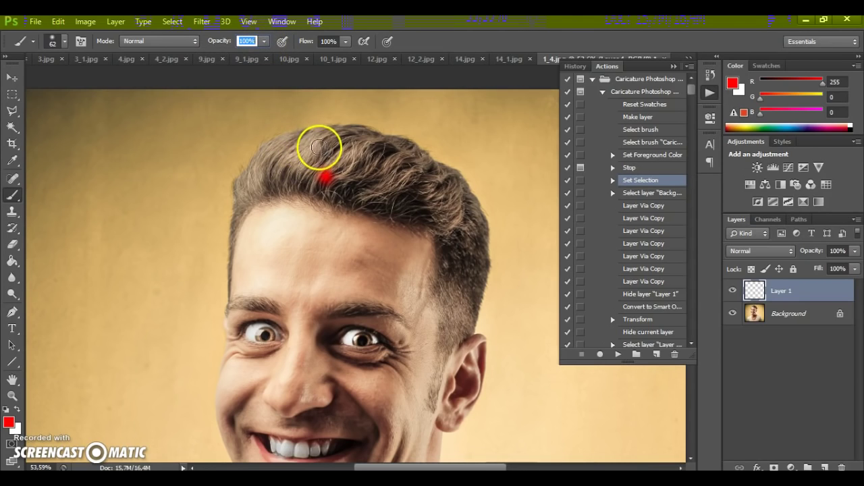
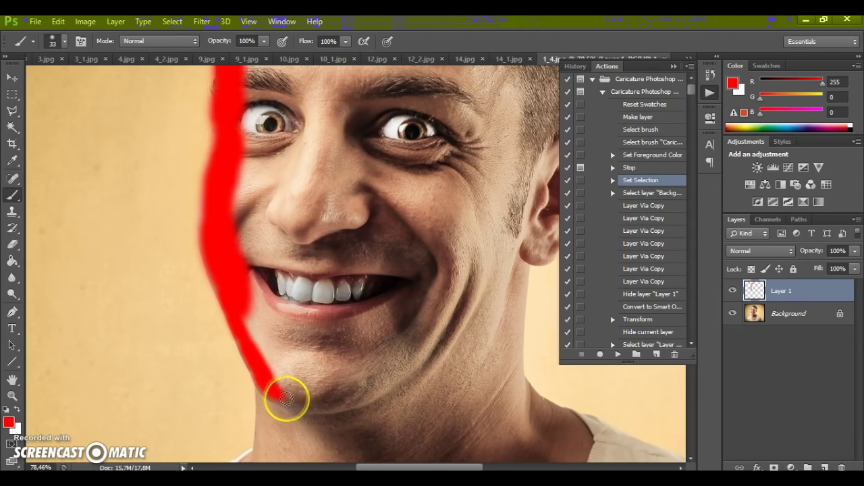
Step: Paint the red outline along the chin and jaw up past the front of the ear with a 33 px brush
mouse_move(306, 403)
left_mouse_down()
mouse_move(337, 405)
mouse_move(385, 383)
mouse_move(469, 299)
left_mouse_up()
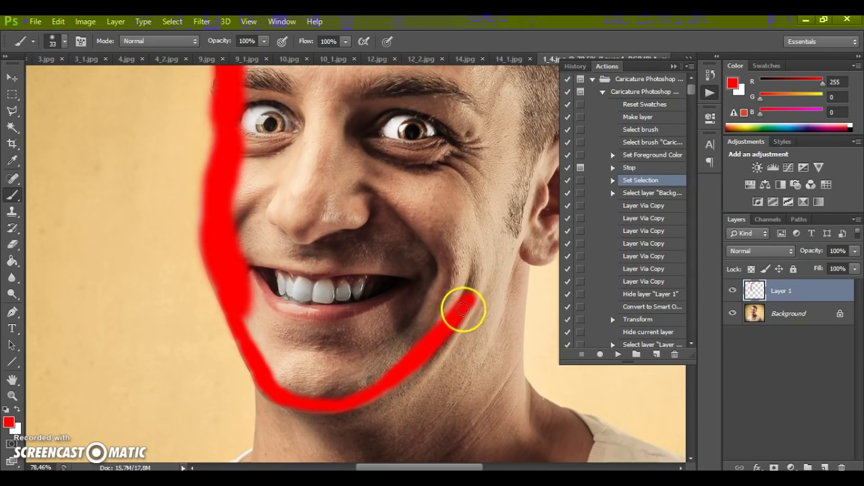
scroll(472, 292, "down", 4)
scroll(512, 241, "up", 3)
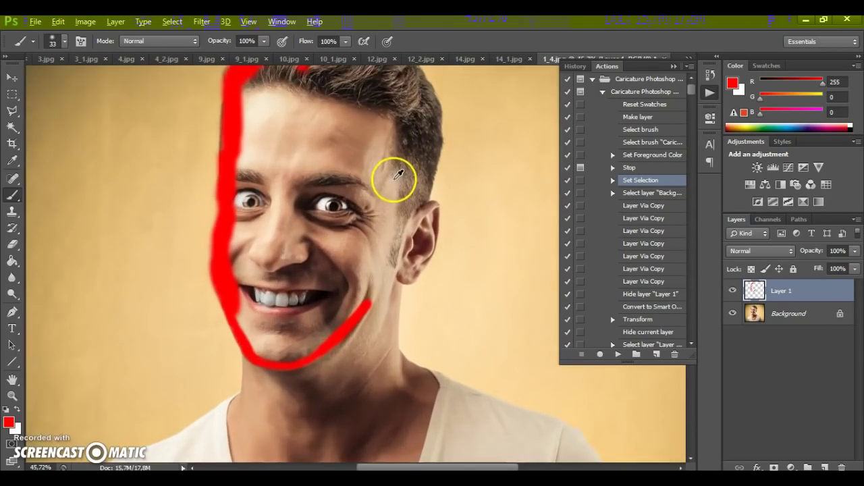
mouse_move(357, 346)
left_mouse_down()
mouse_move(390, 291)
mouse_move(390, 301)
mouse_move(412, 232)
mouse_move(418, 316)
left_mouse_up()
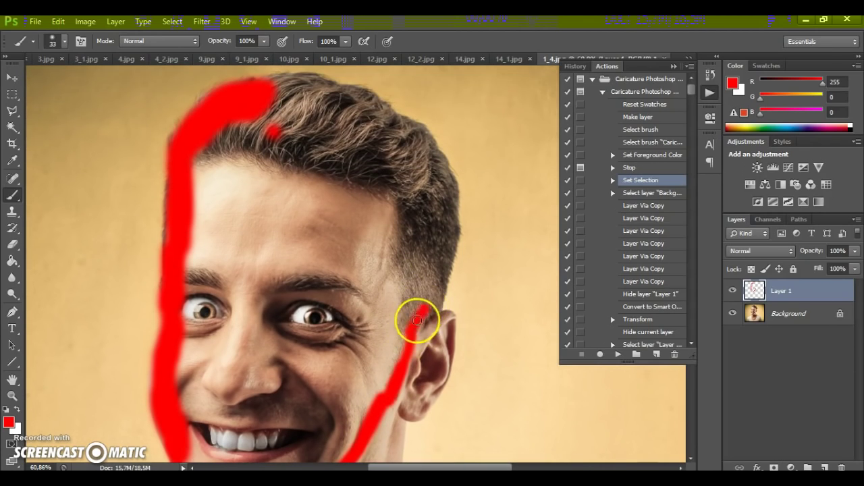
Step: Set the brush size to 58 px and paint the outline around the hair to close the head contour
right_click(436, 268)
key("Return")
mouse_move(420, 254)
left_mouse_down()
mouse_move(441, 268)
mouse_move(434, 292)
mouse_move(444, 225)
mouse_move(444, 253)
mouse_move(439, 238)
mouse_move(449, 231)
mouse_move(446, 174)
mouse_move(427, 148)
mouse_move(451, 169)
mouse_move(422, 131)
mouse_move(419, 138)
mouse_move(370, 101)
mouse_move(294, 79)
mouse_move(257, 101)
left_mouse_up()
Step: Set the brush size to 91 px and fill the whole face and hair inside the outline with red
right_click(291, 112)
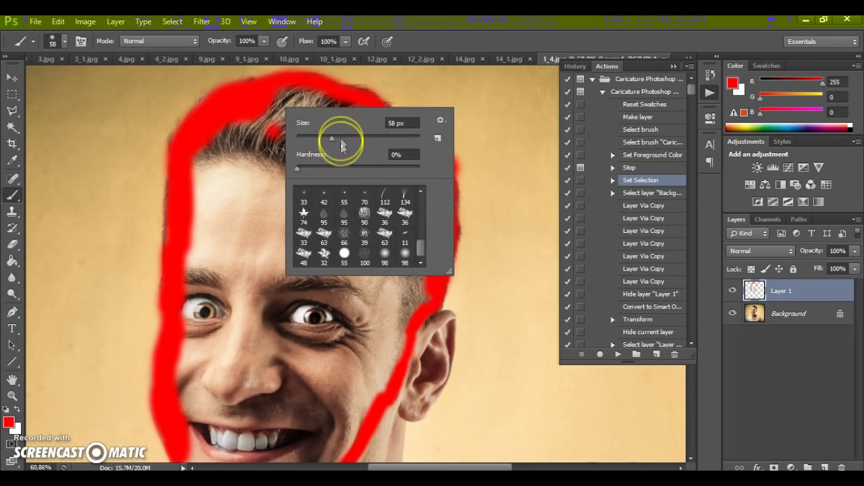
key("Return")
mouse_move(237, 160)
left_mouse_down()
mouse_move(224, 142)
mouse_move(216, 172)
mouse_move(196, 164)
mouse_move(212, 257)
mouse_move(201, 263)
mouse_move(193, 340)
left_mouse_up()
scroll(206, 251, "down", 3)
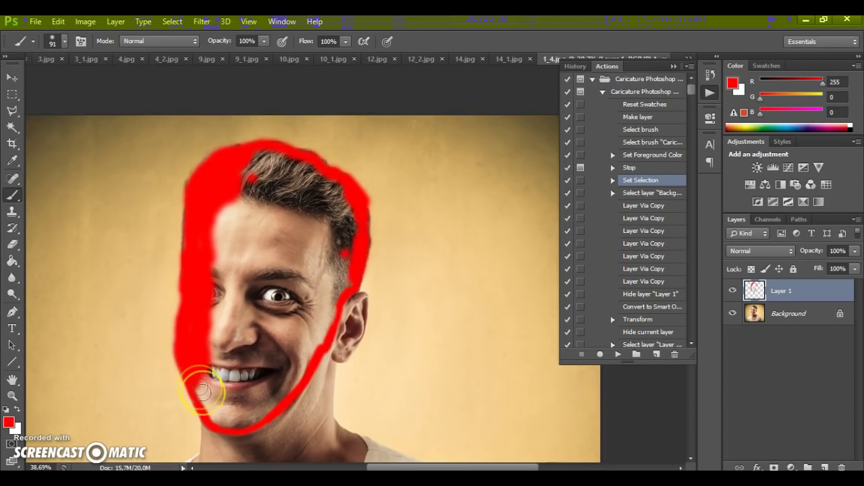
mouse_move(222, 424)
left_mouse_down()
mouse_move(262, 414)
mouse_move(315, 350)
mouse_move(300, 370)
mouse_move(327, 333)
mouse_move(319, 341)
mouse_move(335, 288)
mouse_move(347, 281)
mouse_move(351, 213)
mouse_move(353, 231)
mouse_move(345, 202)
mouse_move(350, 231)
mouse_move(332, 183)
mouse_move(262, 155)
left_mouse_up()
mouse_move(245, 191)
left_mouse_down()
mouse_move(270, 175)
mouse_move(319, 192)
mouse_move(329, 226)
mouse_move(324, 284)
mouse_move(301, 338)
mouse_move(242, 407)
mouse_move(227, 409)
mouse_move(234, 404)
mouse_move(221, 336)
mouse_move(213, 365)
mouse_move(226, 355)
mouse_move(254, 382)
mouse_move(241, 377)
mouse_move(242, 357)
mouse_move(297, 308)
mouse_move(291, 289)
mouse_move(289, 313)
mouse_move(320, 248)
mouse_move(304, 274)
mouse_move(292, 207)
mouse_move(266, 270)
mouse_move(251, 200)
mouse_move(231, 261)
mouse_move(217, 265)
mouse_move(221, 207)
mouse_move(214, 342)
mouse_move(226, 263)
mouse_move(248, 279)
mouse_move(256, 314)
mouse_move(244, 331)
mouse_move(266, 278)
mouse_move(272, 309)
mouse_move(286, 320)
mouse_move(287, 289)
mouse_move(270, 304)
mouse_move(250, 301)
mouse_move(295, 310)
mouse_move(309, 330)
mouse_move(304, 343)
mouse_move(288, 326)
mouse_move(271, 338)
mouse_move(362, 193)
left_mouse_up()
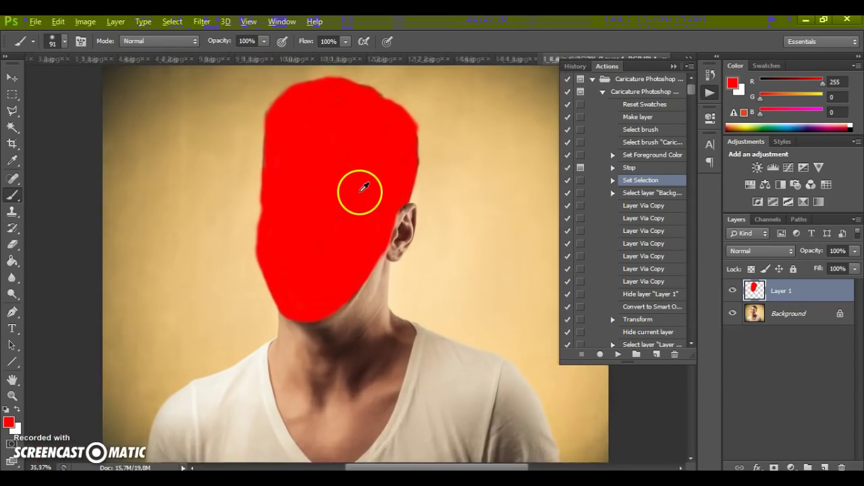
scroll(360, 194, "up", 1)
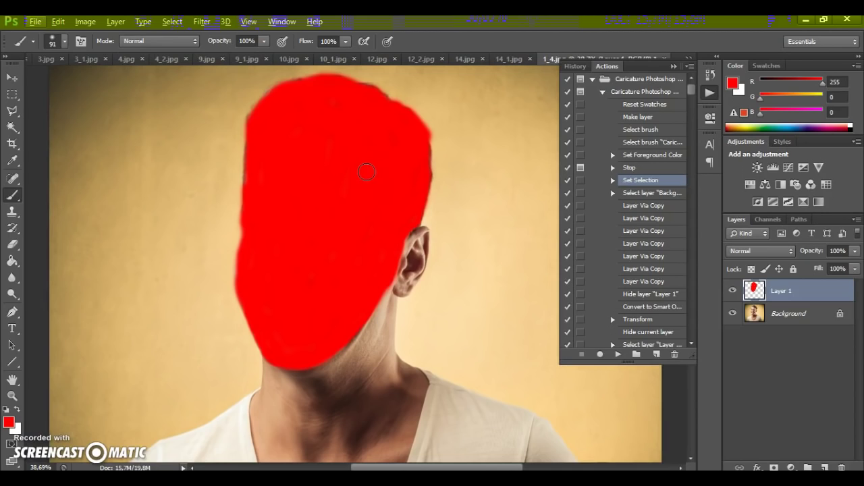
Step: Resume the action to its left eye stop, set the brush size to 58 px and paint over the left eye area on Layer 2
left_click(617, 355)
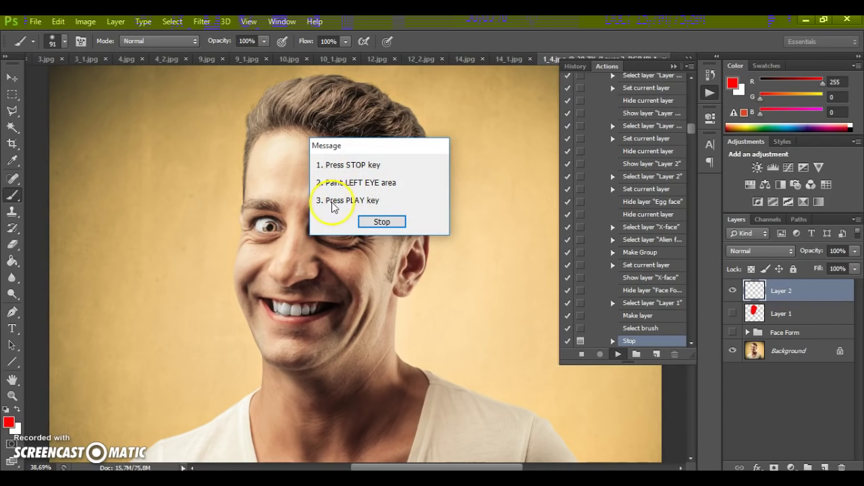
left_click(382, 223)
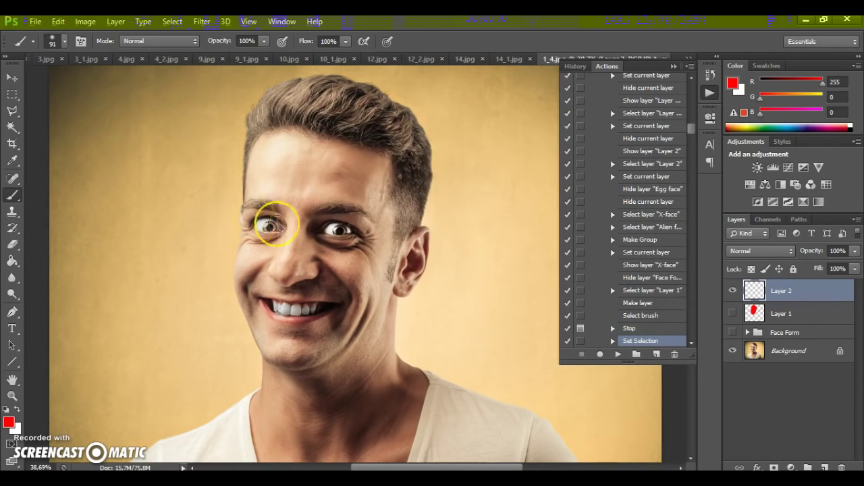
scroll(263, 212, "up", 5)
right_click(305, 220)
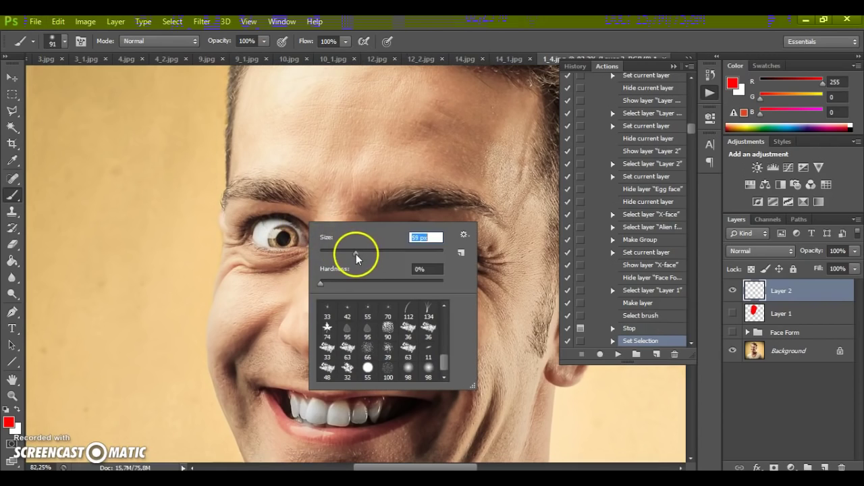
mouse_move(282, 233)
left_mouse_down()
mouse_move(304, 239)
mouse_move(289, 224)
mouse_move(252, 224)
mouse_move(247, 240)
mouse_move(275, 259)
mouse_move(301, 242)
mouse_move(296, 254)
mouse_move(266, 250)
left_mouse_up()
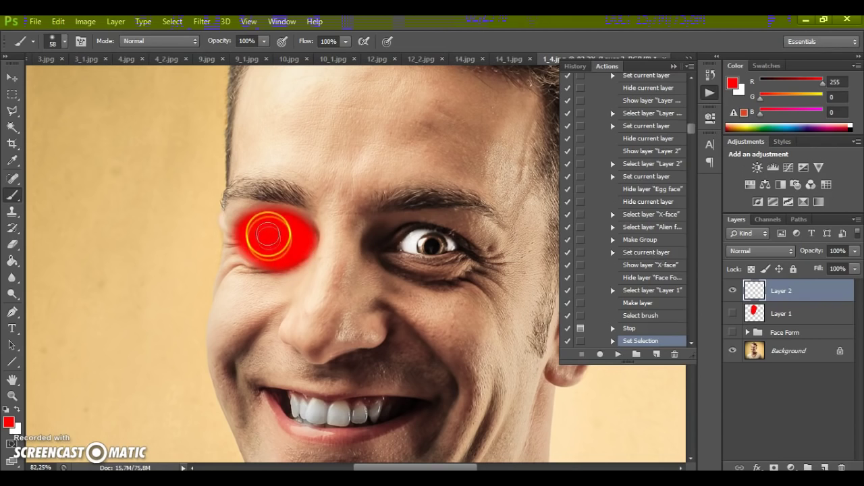
Step: Resume the action to its right eye stop and paint over the right eye area on Layer 3
left_click(618, 356)
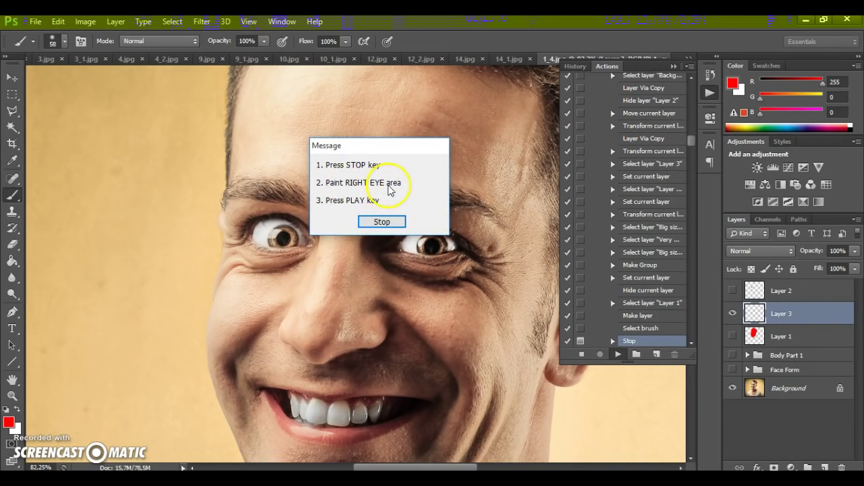
left_click(381, 222)
mouse_move(468, 256)
left_mouse_down()
mouse_move(415, 231)
mouse_move(390, 245)
mouse_move(394, 262)
mouse_move(445, 271)
mouse_move(459, 263)
mouse_move(430, 268)
mouse_move(424, 249)
left_mouse_up()
left_click_drag(467, 273, 418, 262)
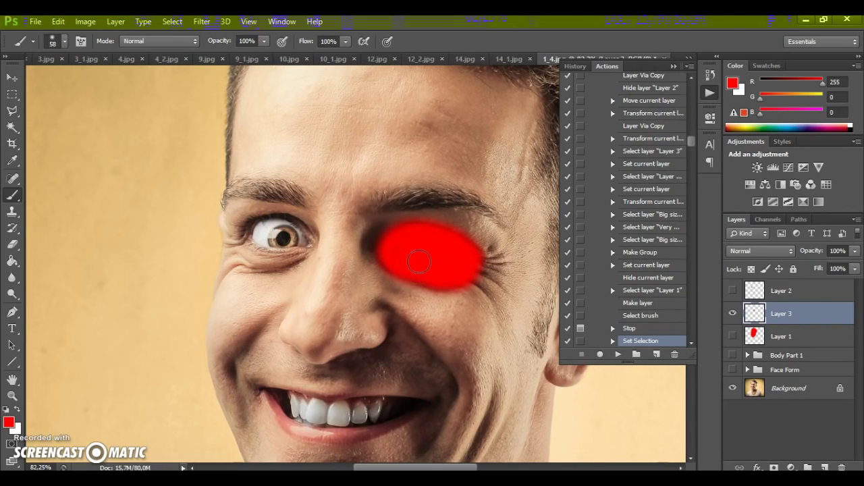
Step: Resume the action to its nose stop, set the brush size to 82 px and paint down the nose bridge on Layer 4
left_click(618, 354)
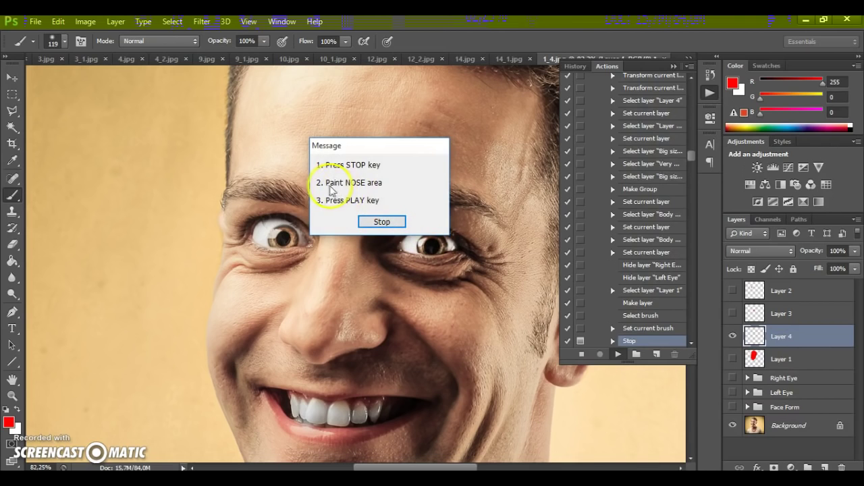
left_click(380, 222)
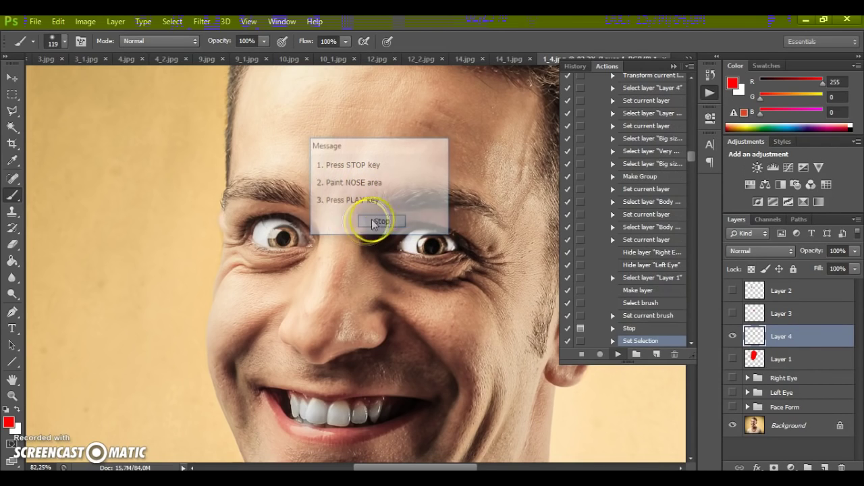
right_click(334, 262)
left_click_drag(399, 300, 388, 300)
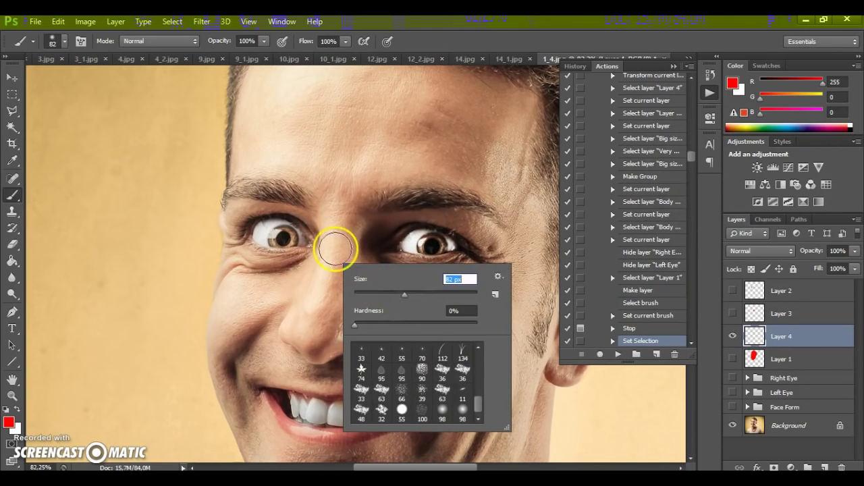
left_click(334, 247)
left_click_drag(333, 247, 309, 306)
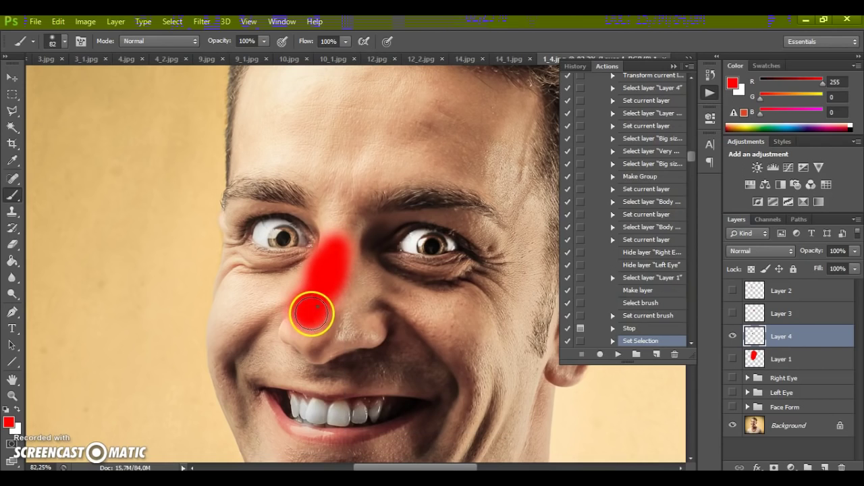
Step: Set the brush size to 48 px and paint over the rest of the nose down to the tip and nostrils
right_click(309, 307)
mouse_move(360, 341)
left_mouse_down()
mouse_move(296, 317)
mouse_move(289, 330)
mouse_move(315, 361)
mouse_move(367, 343)
mouse_move(380, 332)
mouse_move(375, 317)
mouse_move(351, 340)
mouse_move(315, 339)
mouse_move(302, 324)
mouse_move(326, 335)
mouse_move(342, 324)
mouse_move(337, 333)
mouse_move(346, 270)
mouse_move(355, 310)
mouse_move(347, 259)
mouse_move(350, 303)
left_mouse_up()
left_click(292, 324)
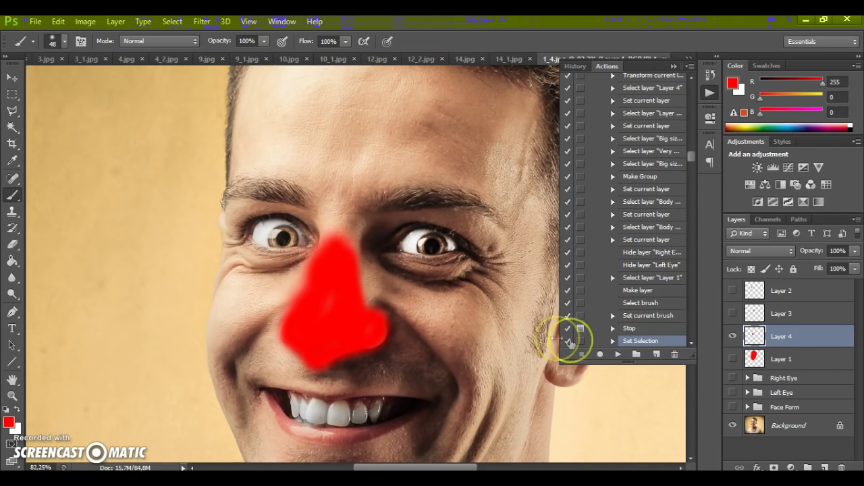
Step: Resume the action to its mouth stop and paint over the lips and teeth on Layer 5
left_click(617, 354)
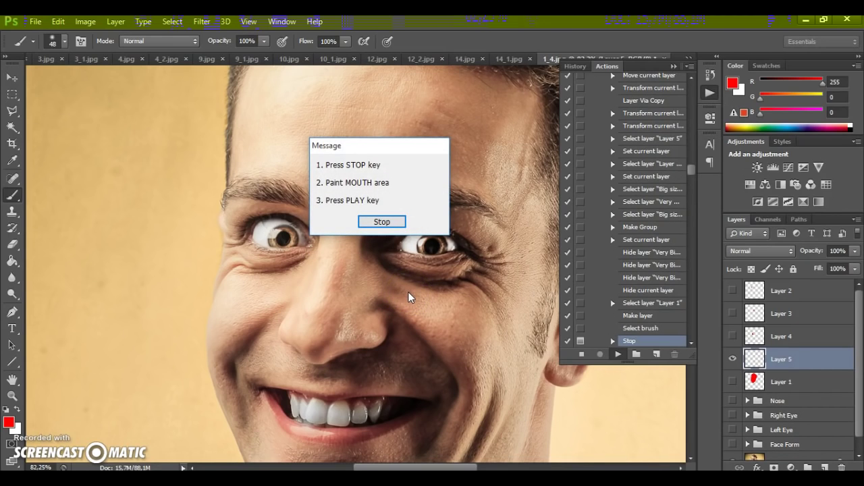
left_click(381, 223)
scroll(329, 347, "down", 5)
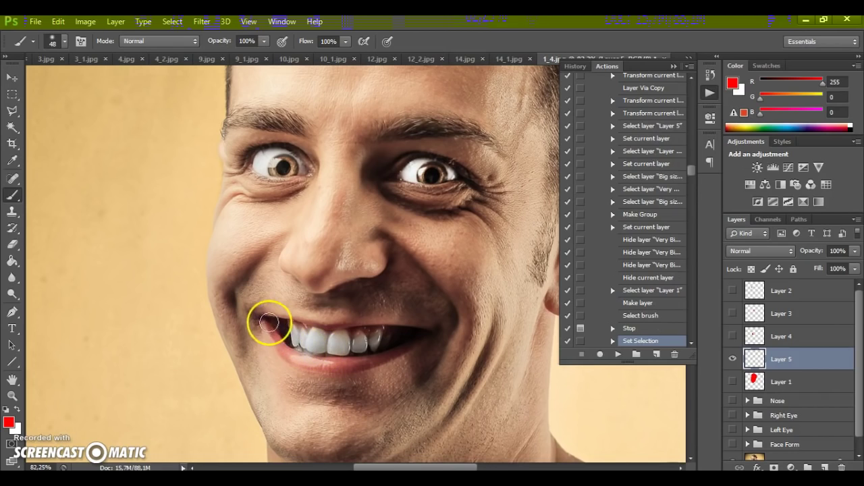
mouse_move(263, 317)
left_mouse_down()
mouse_move(286, 356)
mouse_move(318, 373)
mouse_move(383, 372)
mouse_move(434, 334)
mouse_move(273, 310)
mouse_move(294, 322)
mouse_move(287, 340)
mouse_move(320, 333)
mouse_move(349, 341)
mouse_move(314, 354)
mouse_move(338, 347)
mouse_move(364, 355)
mouse_move(352, 363)
mouse_move(408, 347)
mouse_move(409, 332)
mouse_move(348, 332)
mouse_move(347, 352)
left_mouse_up()
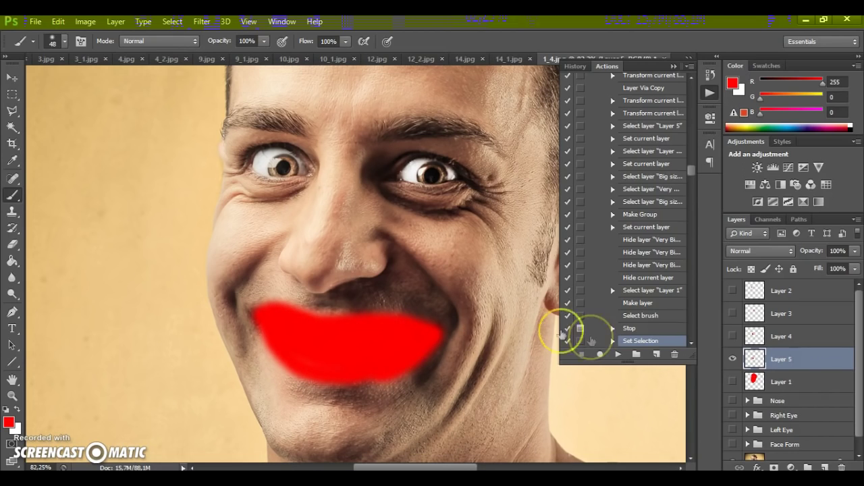
Step: Resume the action to its left eyebrow stop and paint over the left eyebrow on Layer 6
left_click(616, 353)
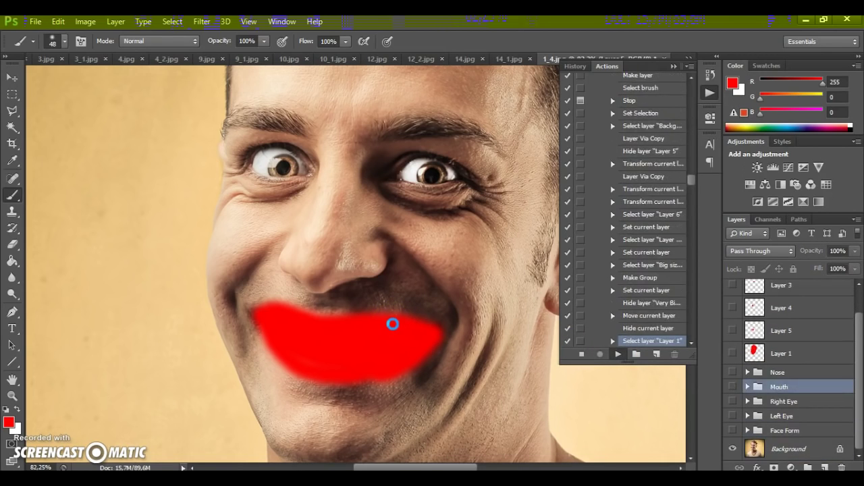
left_click(380, 222)
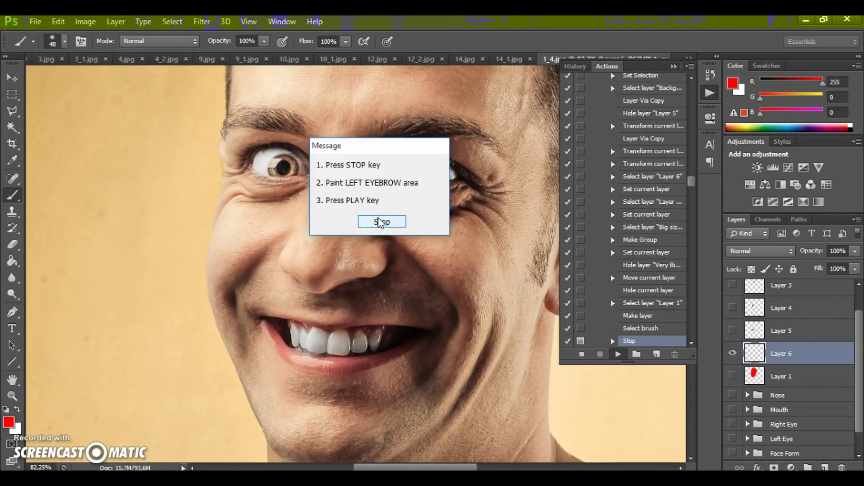
left_click(382, 222)
left_click(314, 221)
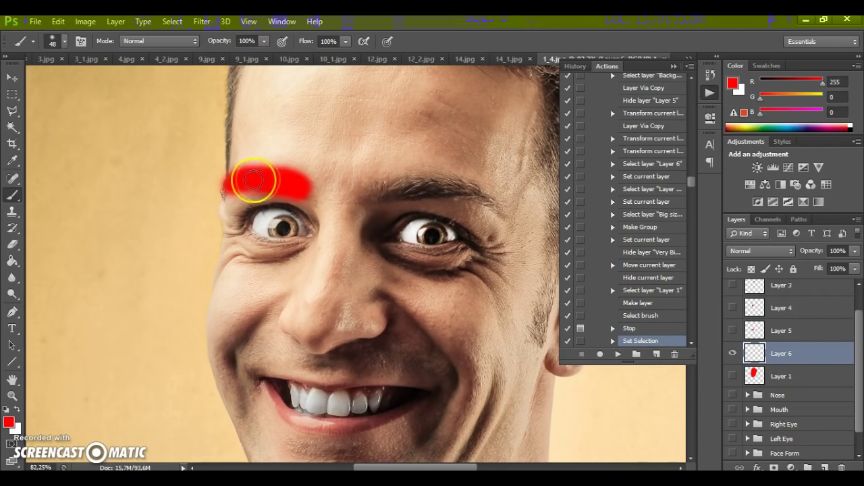
Step: Resume the action to its right eyebrow stop and paint over the right eyebrow on Layer 7
left_click(617, 356)
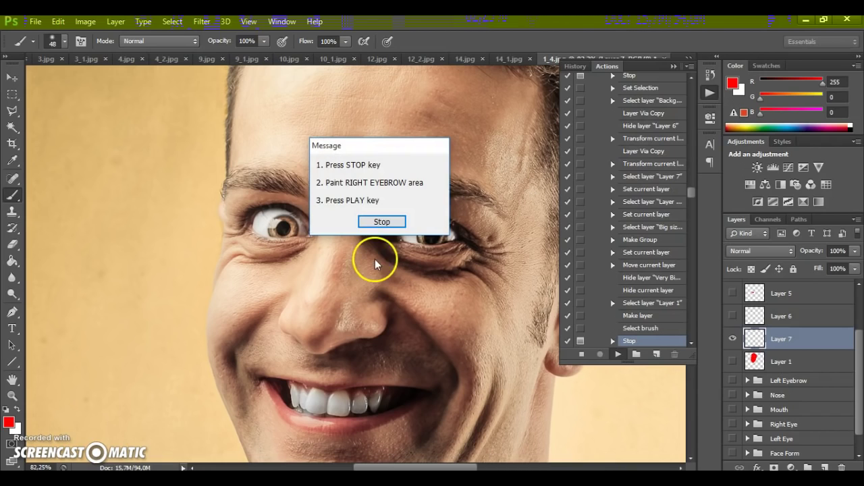
left_click(382, 223)
mouse_move(379, 197)
left_mouse_down()
mouse_move(451, 188)
mouse_move(495, 212)
mouse_move(488, 202)
mouse_move(399, 187)
left_mouse_up()
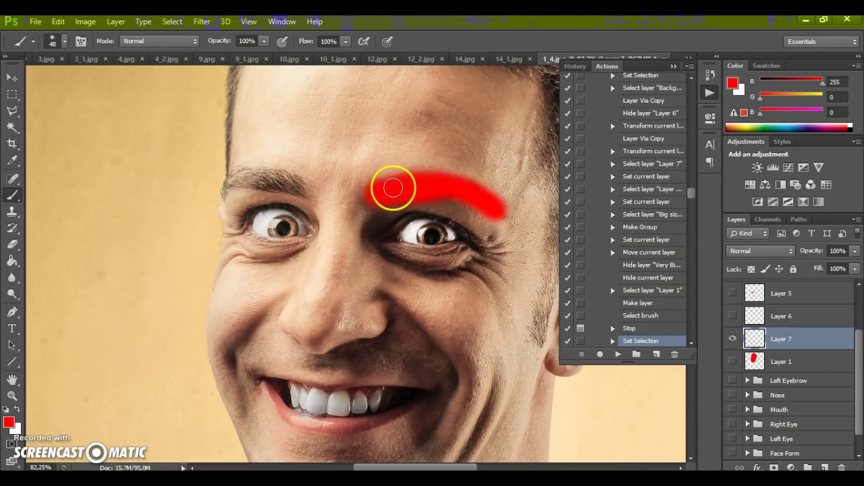
Step: Resume the action to its left ear stop and paint a small spot beside the face on Layer 8 as the left ear area
left_click(618, 354)
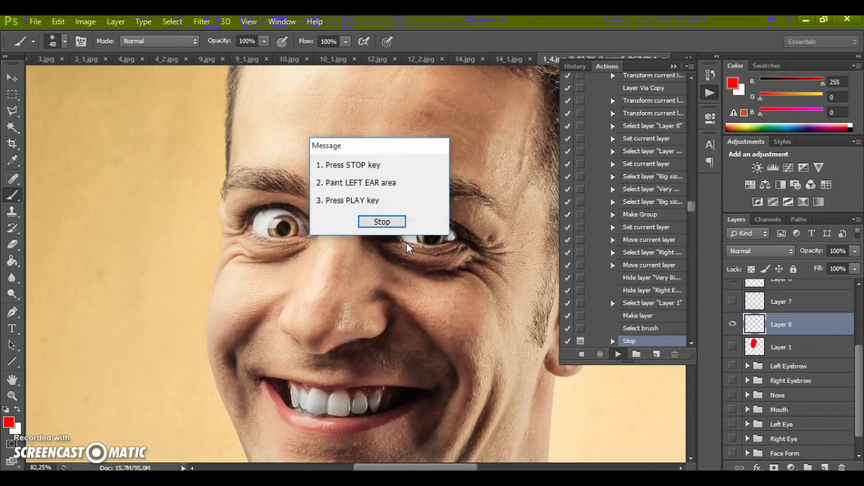
left_click(412, 191)
left_click(383, 223)
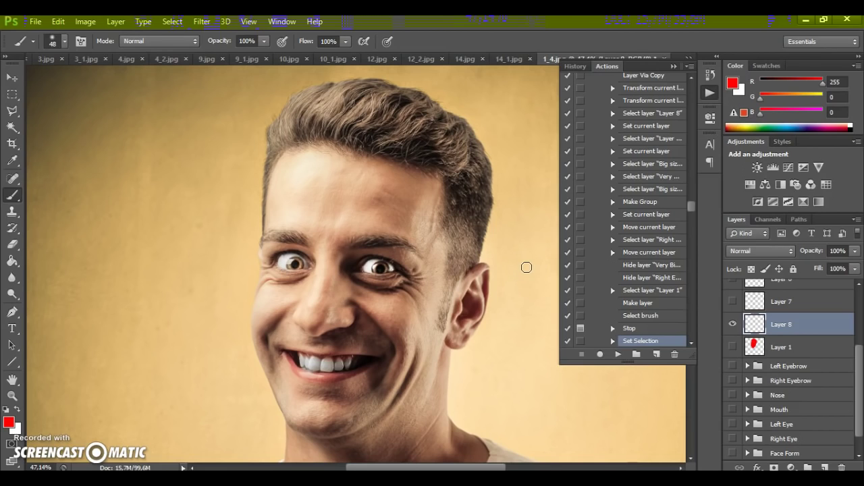
left_click(271, 252)
left_click_drag(175, 259, 174, 269)
Step: Resume the action to its right ear stop and paint over the whole right ear on Layer 9
left_click(618, 355)
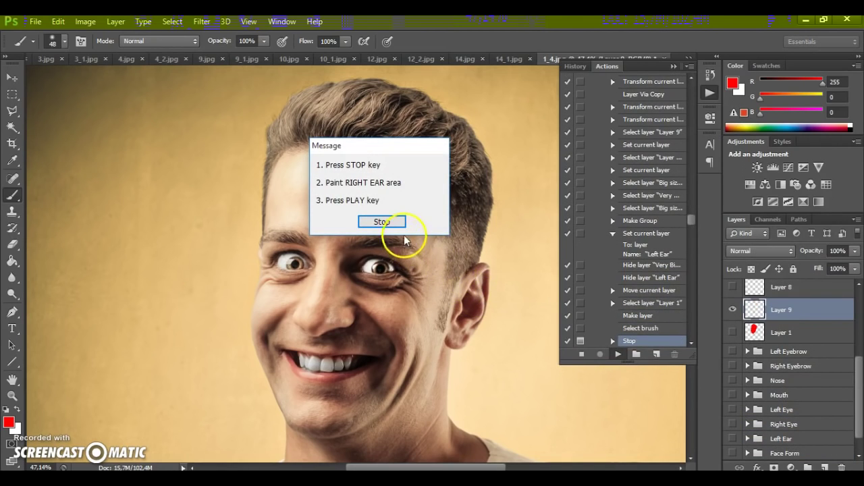
left_click(382, 223)
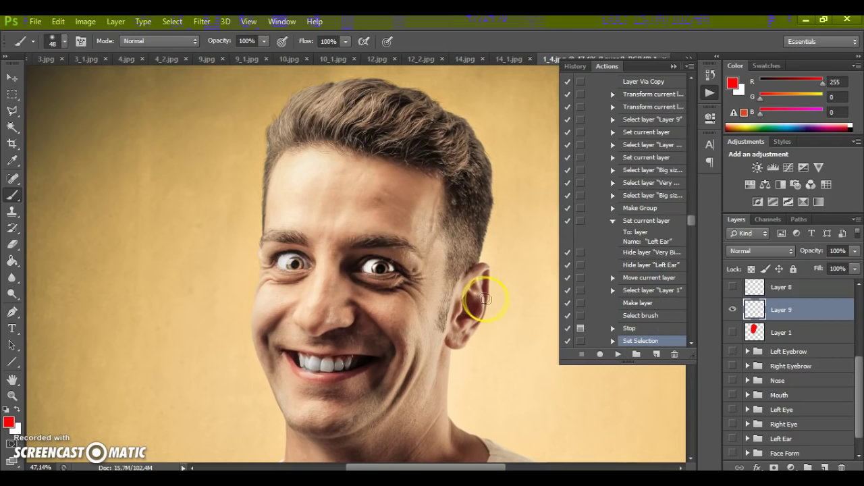
scroll(496, 297, "up", 2)
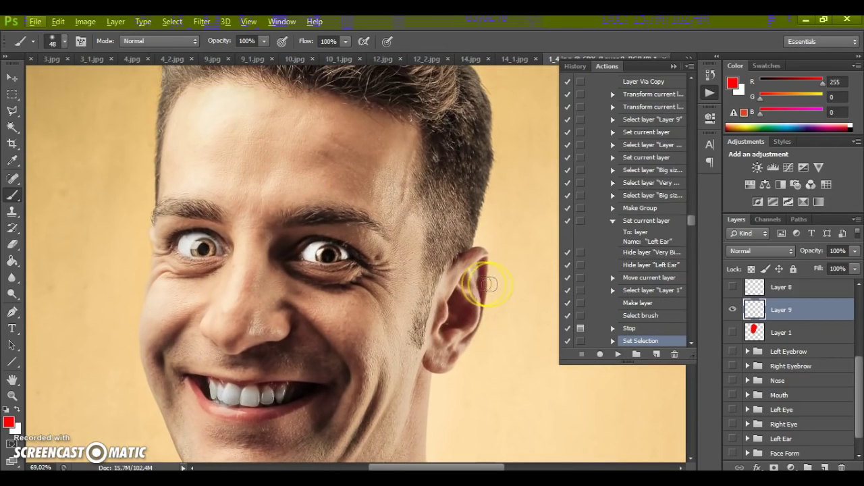
mouse_move(463, 262)
left_mouse_down()
mouse_move(478, 304)
mouse_move(479, 279)
mouse_move(464, 334)
mouse_move(470, 322)
mouse_move(448, 358)
mouse_move(438, 364)
mouse_move(438, 343)
mouse_move(431, 363)
mouse_move(448, 291)
mouse_move(461, 274)
mouse_move(457, 287)
mouse_move(474, 279)
mouse_move(456, 322)
mouse_move(466, 329)
mouse_move(471, 319)
mouse_move(452, 360)
mouse_move(440, 366)
mouse_move(444, 350)
mouse_move(473, 328)
left_mouse_up()
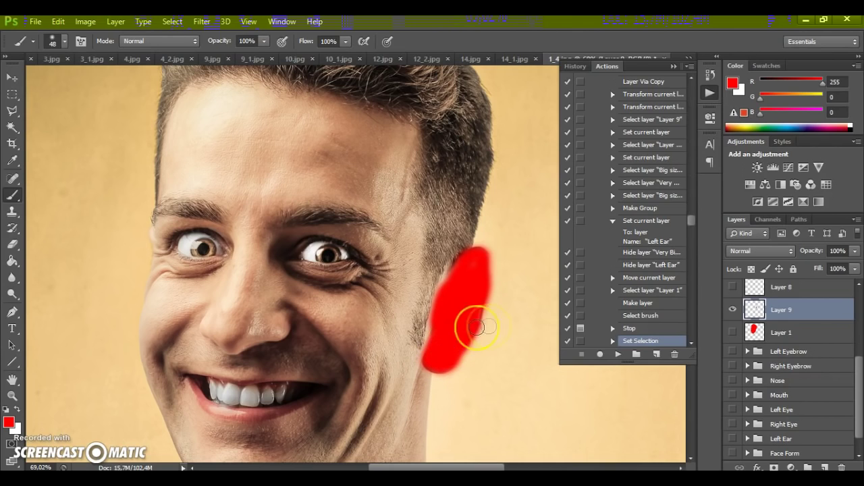
Step: Run the rest of the caricature action and collapse the Color add group, Color add to pencil style and Real Photo Style groups
left_click(619, 356)
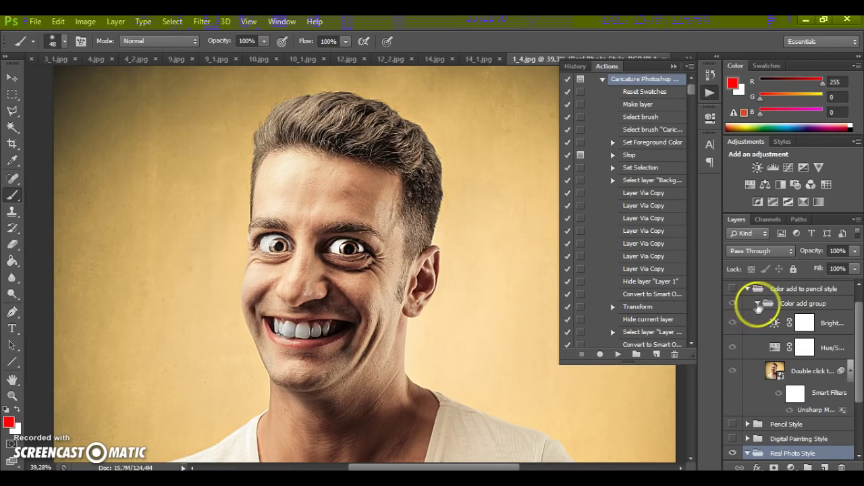
left_click(758, 305)
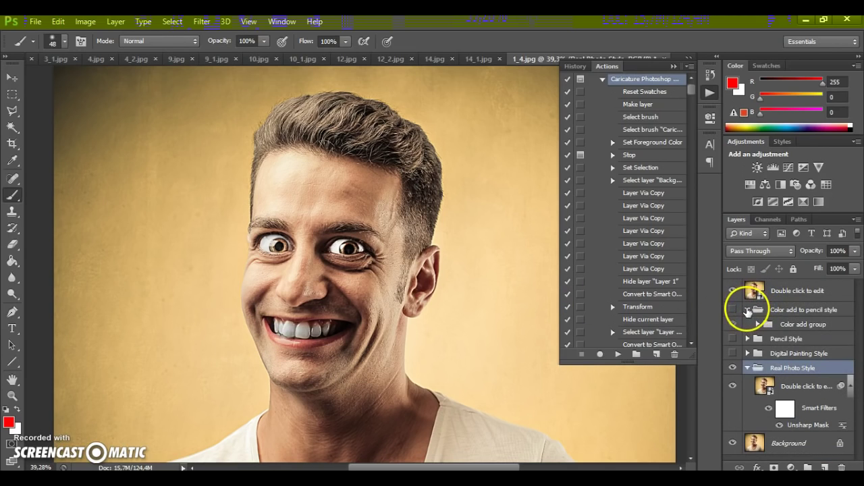
left_click(747, 309)
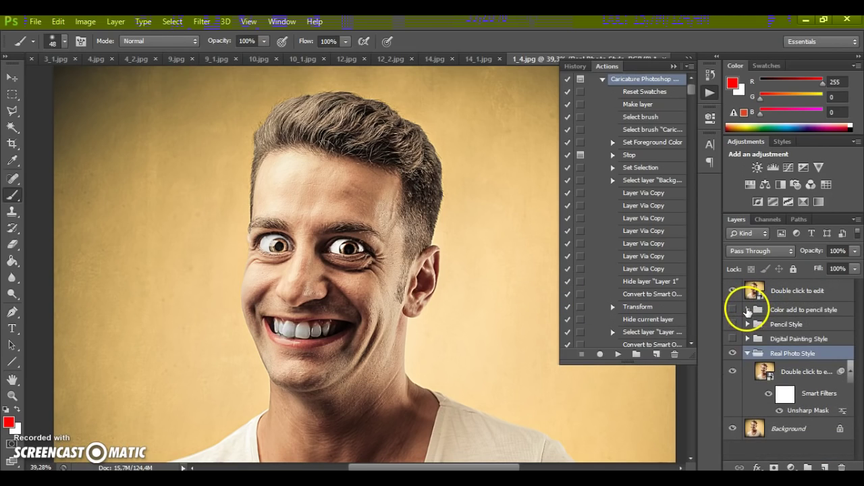
left_click(747, 353)
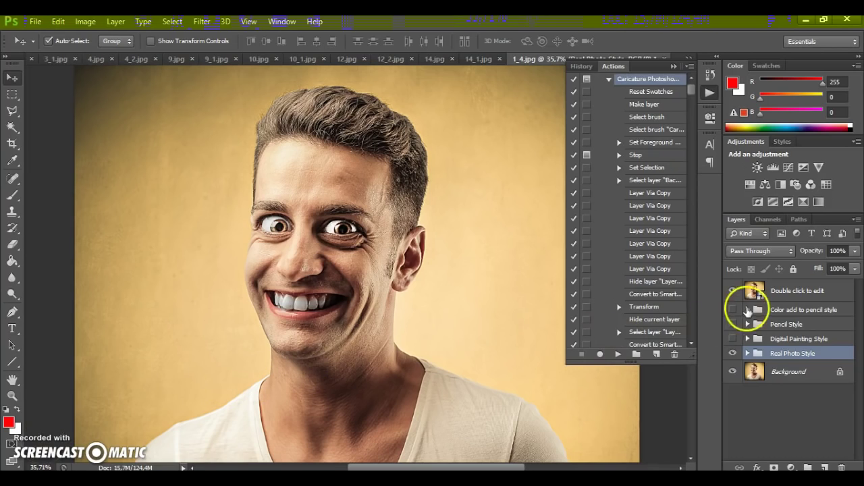
Step: Open the contents of the "Double click to edit" smart object for editing
left_click(755, 290)
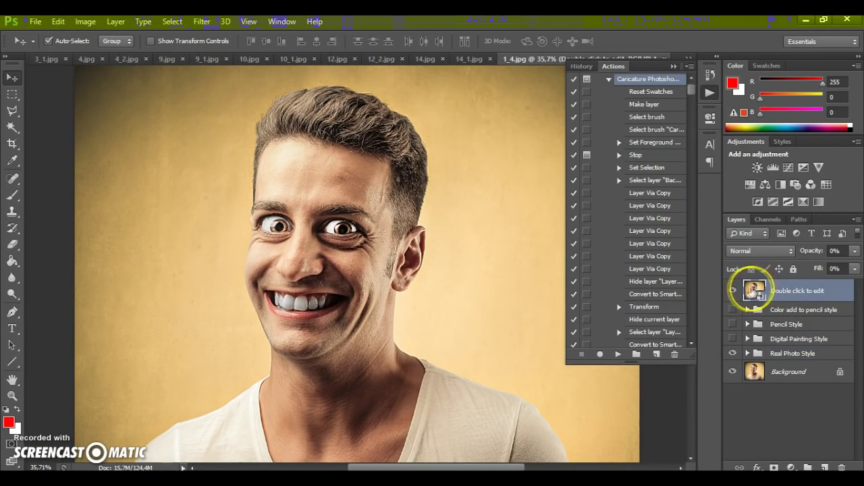
double_click(755, 291)
left_click(475, 224)
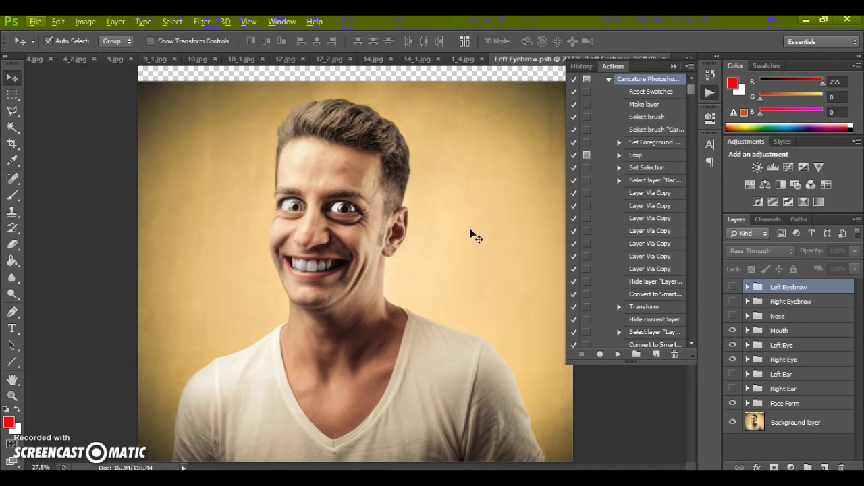
Step: Expand the Face Form group and look through its face shape layers
left_click(777, 330)
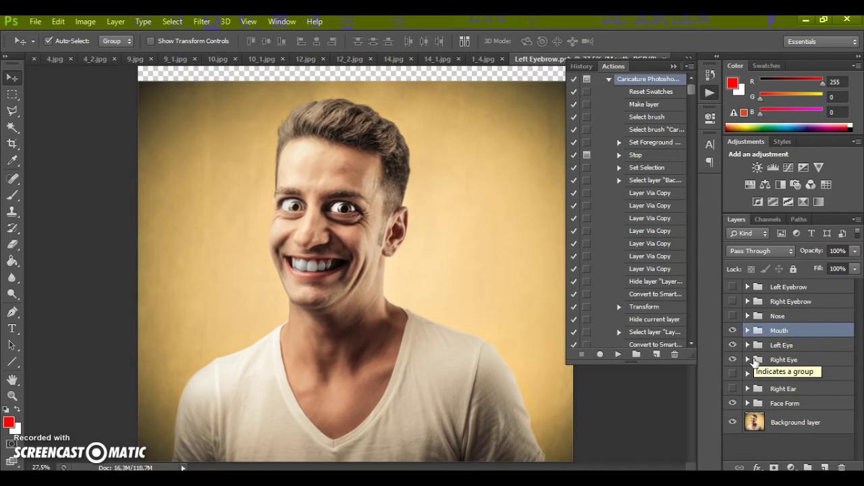
left_click(748, 403)
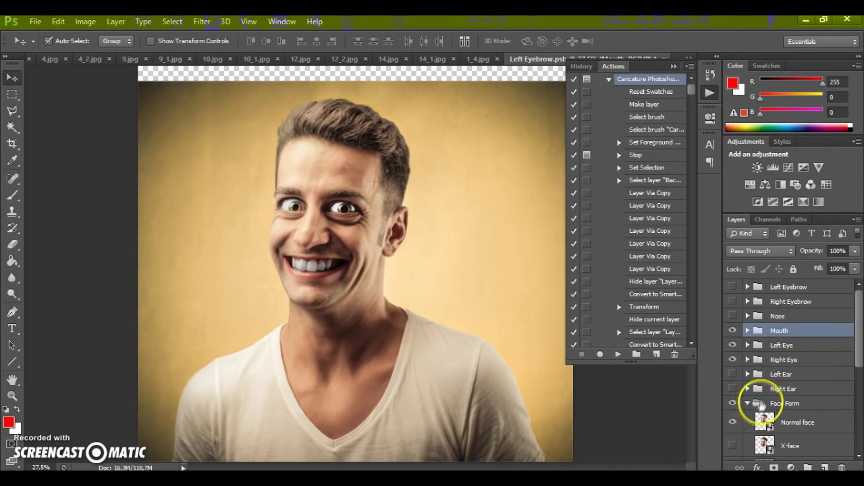
scroll(757, 403, "down", 5)
scroll(762, 403, "down", 3)
scroll(762, 402, "up", 2)
left_click(763, 331)
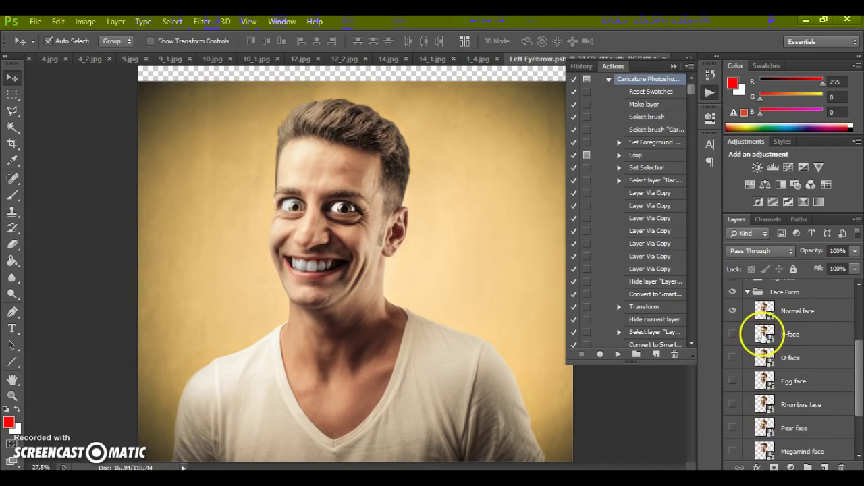
scroll(766, 358, "down", 1)
scroll(767, 358, "down", 2)
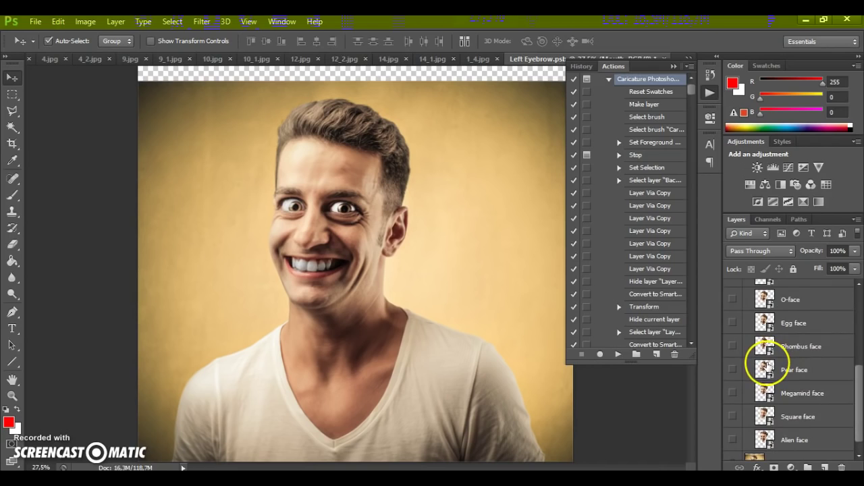
scroll(767, 365, "up", 2)
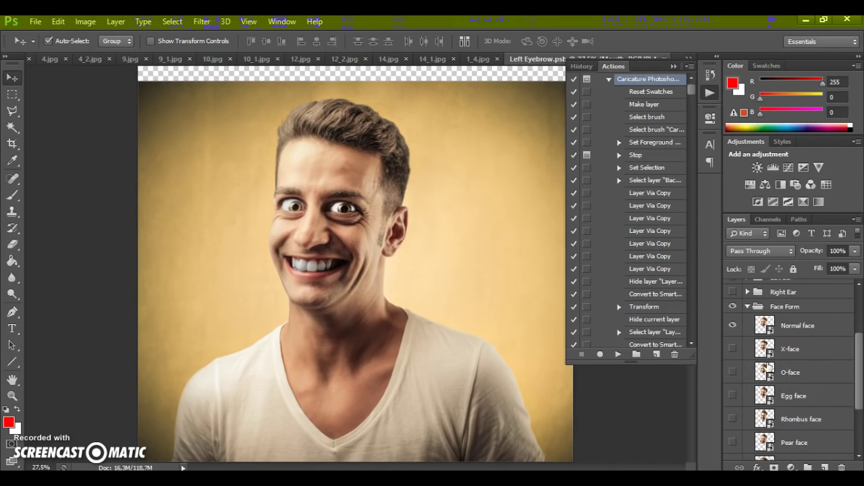
Step: Preview the X-face, O-face, Egg face and Rhombus face layers of the Face Form group one at a time
left_click_drag(734, 371, 735, 350)
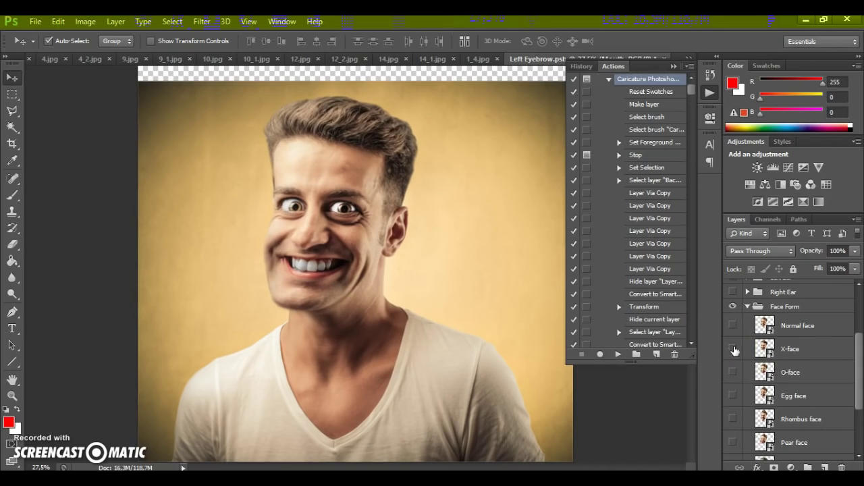
left_click(734, 371)
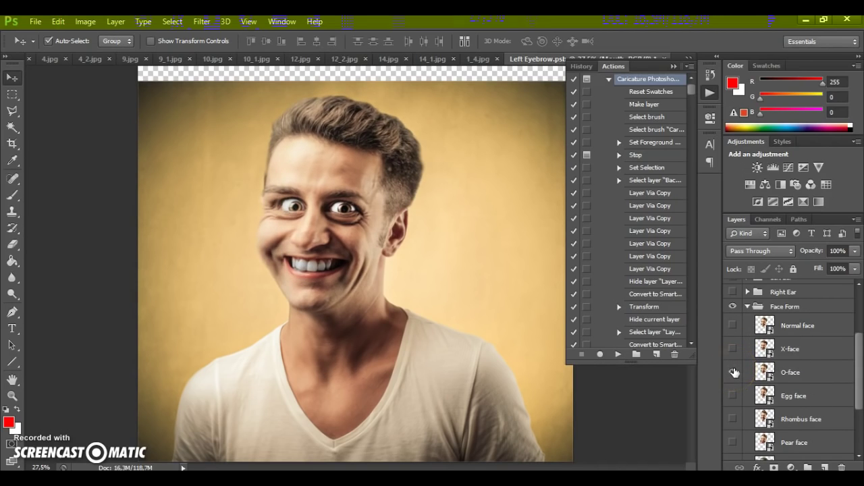
left_click_drag(735, 372, 737, 394)
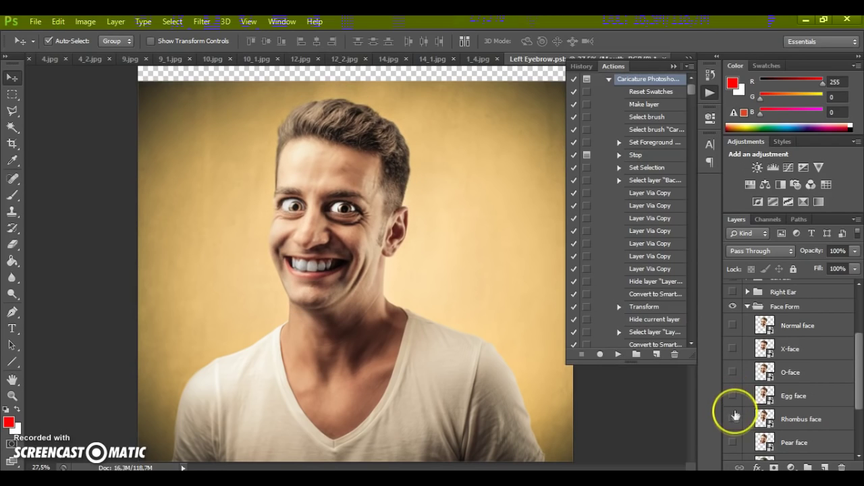
left_click(734, 419)
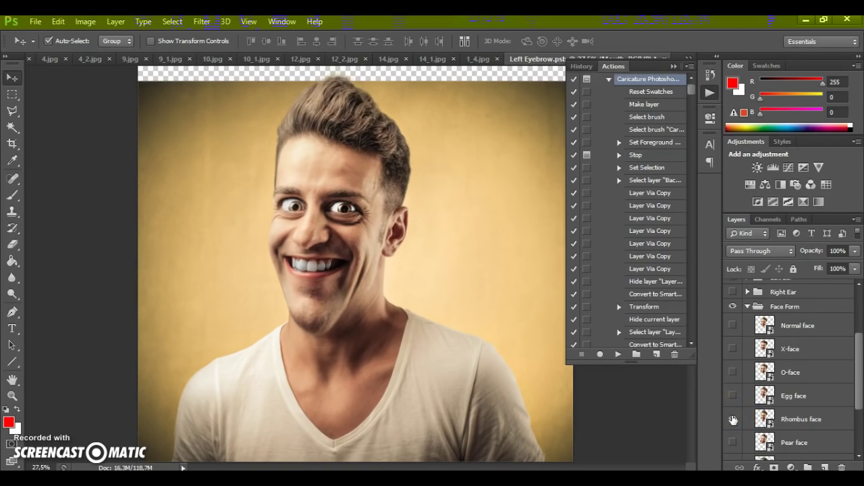
left_click(733, 417)
scroll(733, 412, "down", 1)
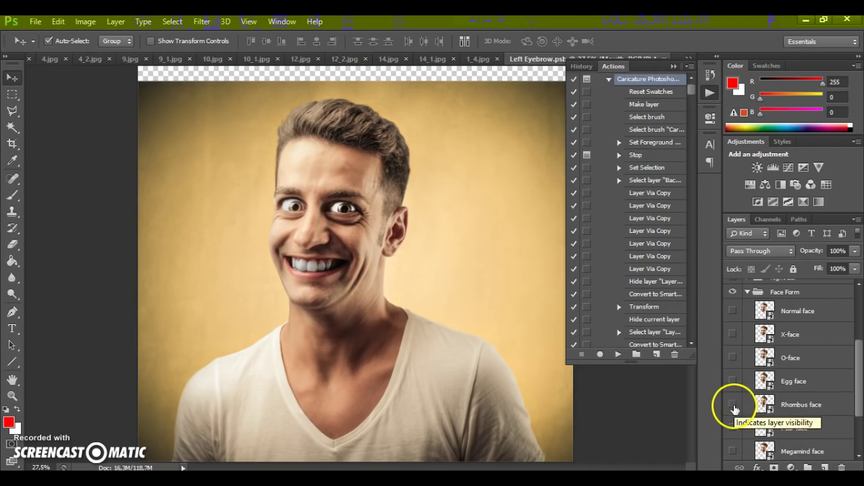
Step: Preview the Pear face, Megamind face, Square face and Alien face layers one at a time, hiding each again
left_click(735, 428)
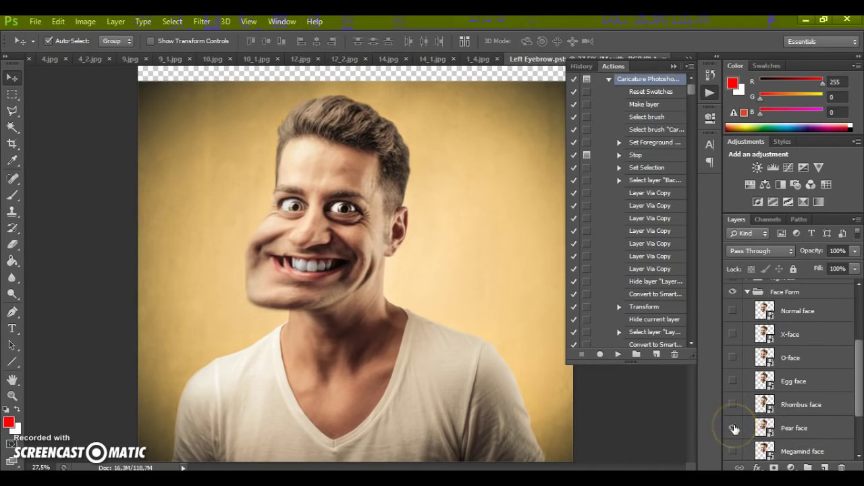
left_click(735, 427)
scroll(734, 419, "down", 3)
left_click(734, 407)
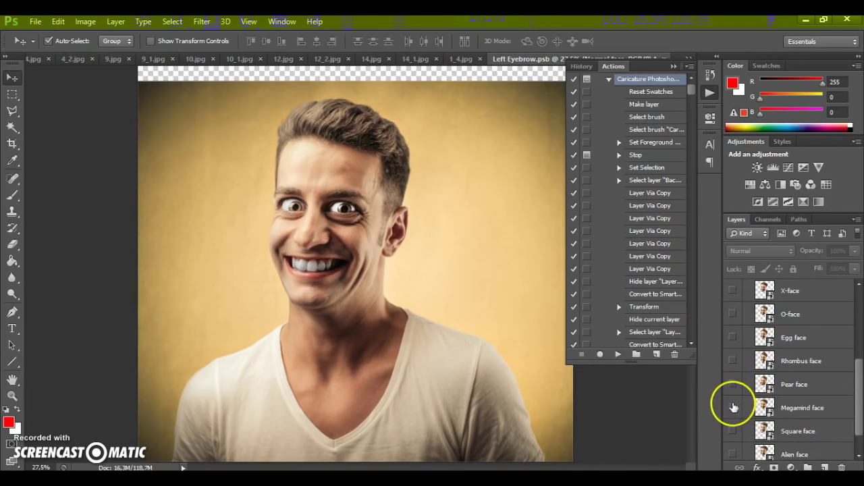
left_click(733, 408)
left_click(735, 431)
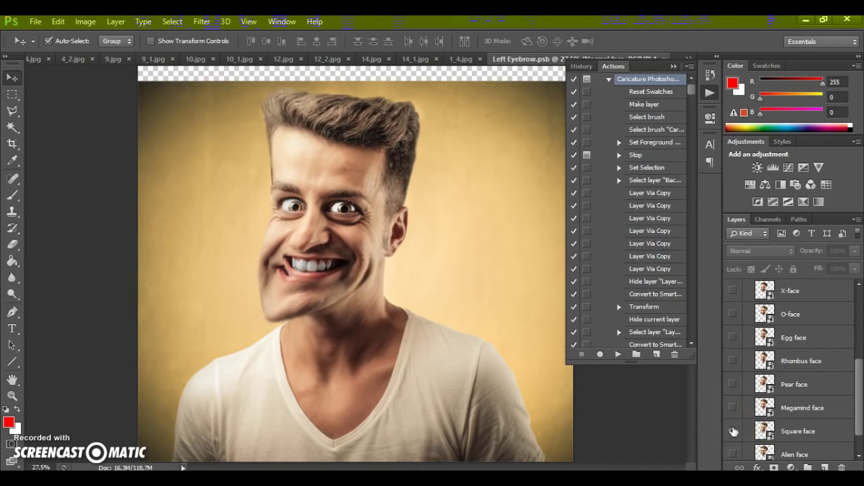
left_click(734, 431)
scroll(734, 435, "down", 1)
left_click(733, 440)
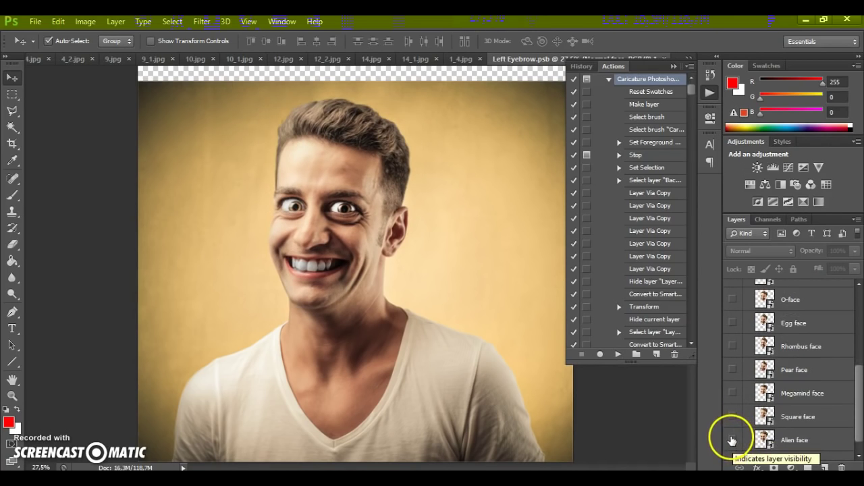
Step: Show the Pear face layer as the head shape and collapse the Face Form group
scroll(734, 419, "up", 1)
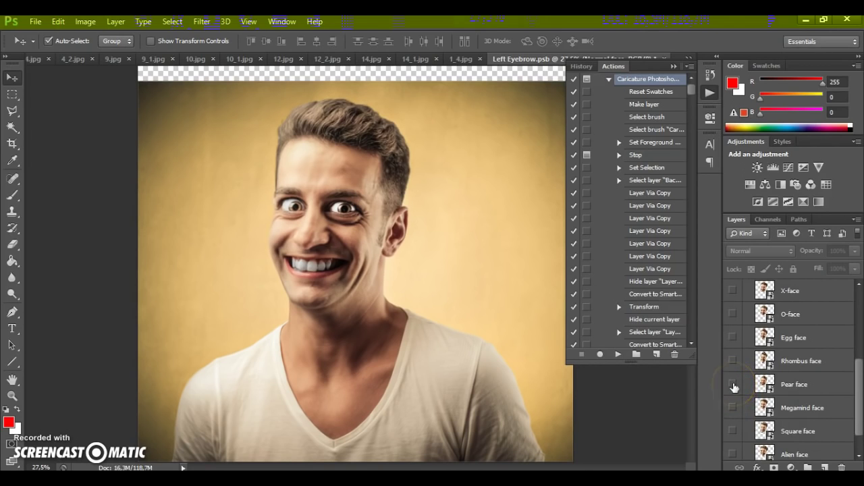
left_click(733, 385)
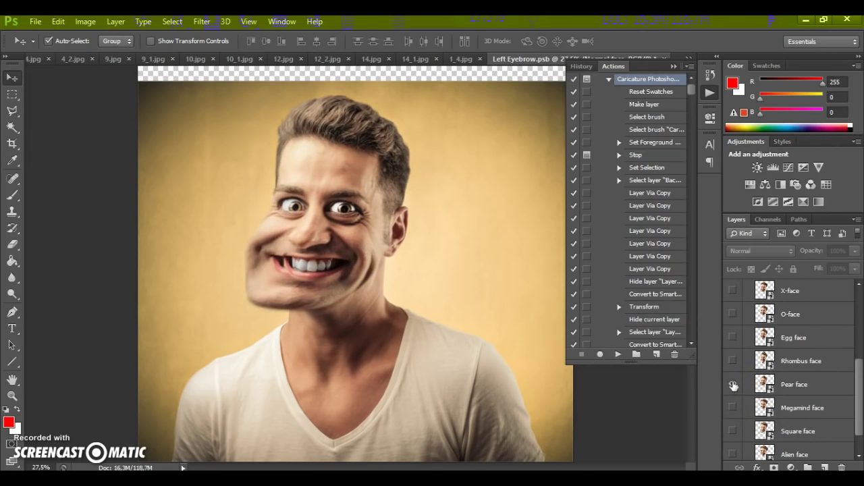
scroll(356, 164, "up", 1)
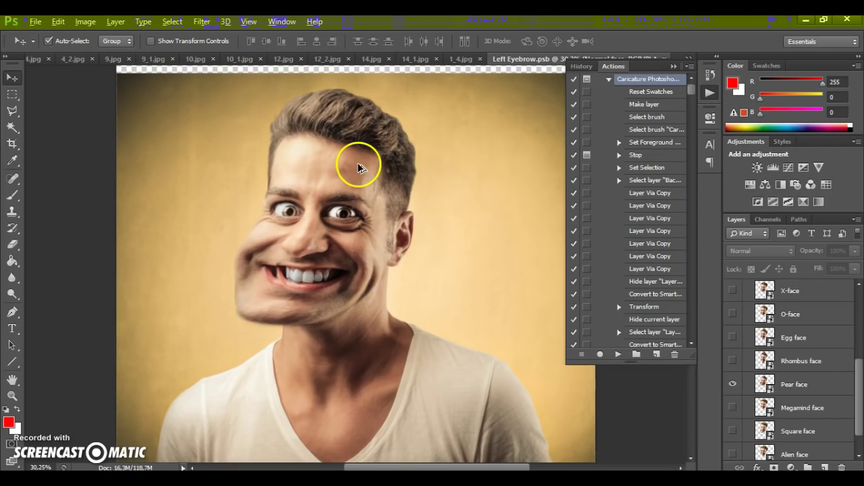
left_click(751, 390)
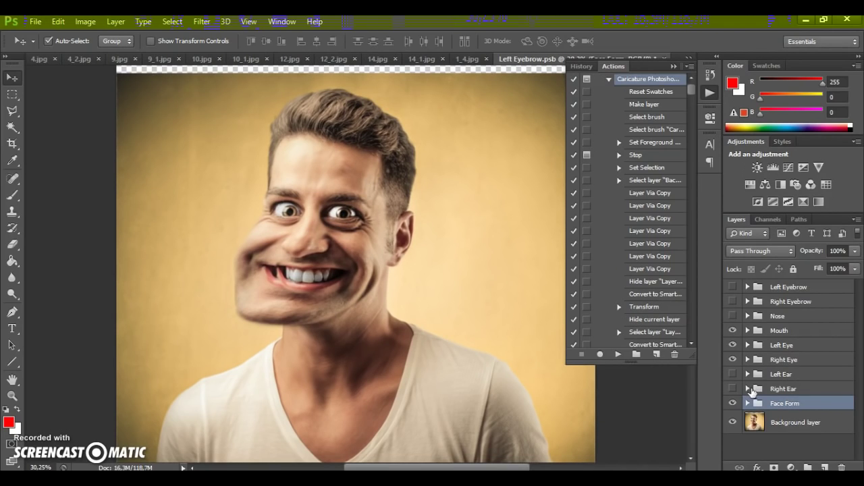
Step: Show the Right Ear group and shift the right ear slightly against the head
left_click(747, 390)
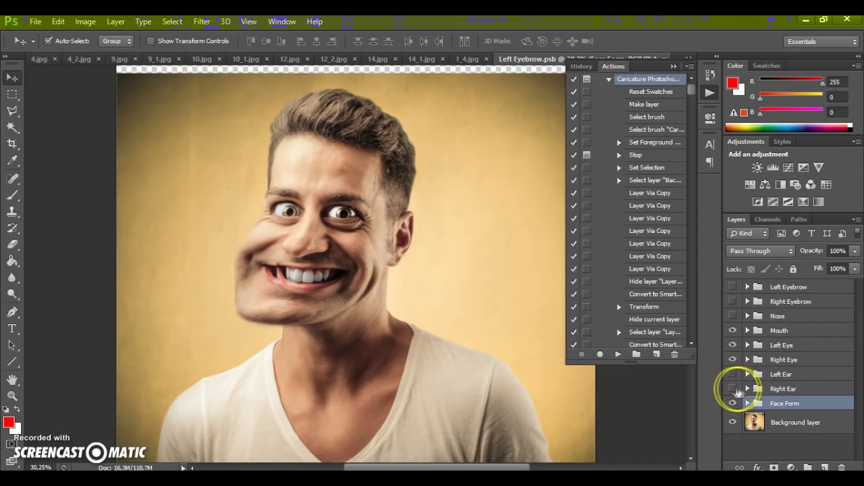
left_click(733, 389)
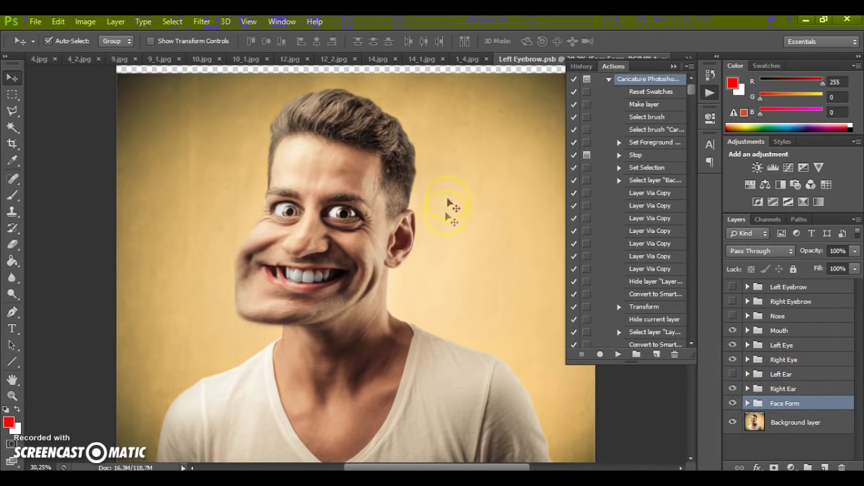
scroll(446, 217, "up", 5)
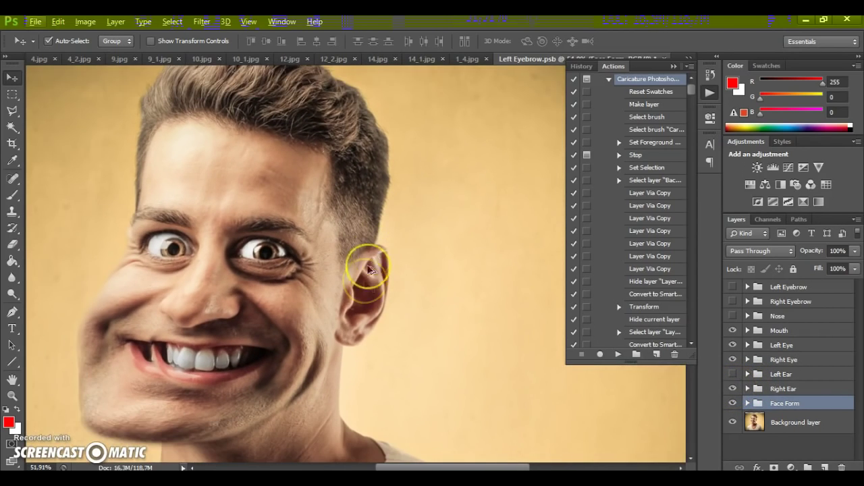
left_click_drag(397, 302, 365, 288)
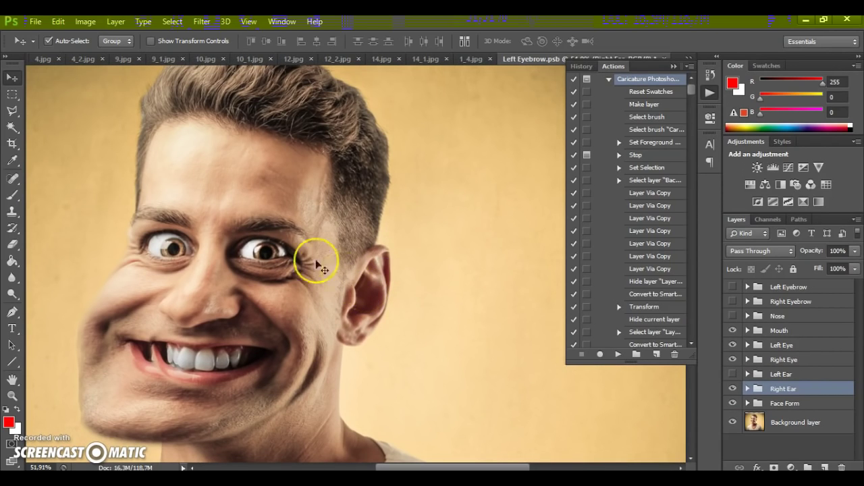
Step: Try rotating the Right Ear group by about 9.8 degrees, and discard the transformation
left_click(58, 22)
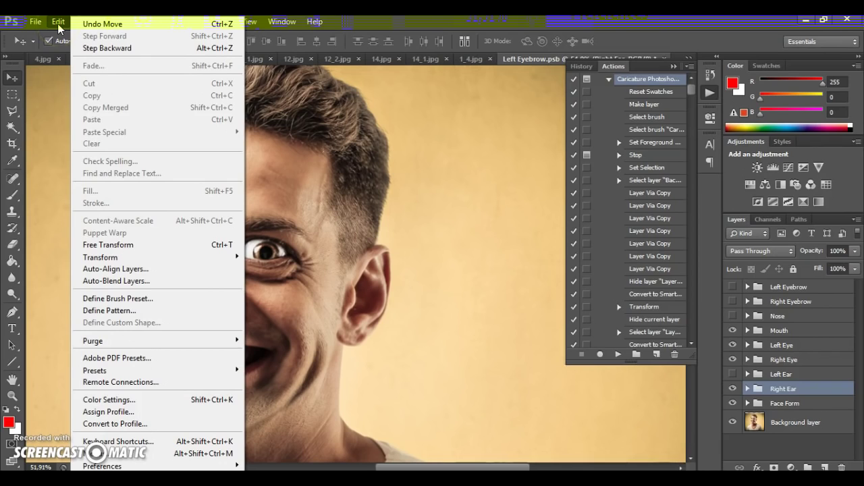
mouse_move(123, 259)
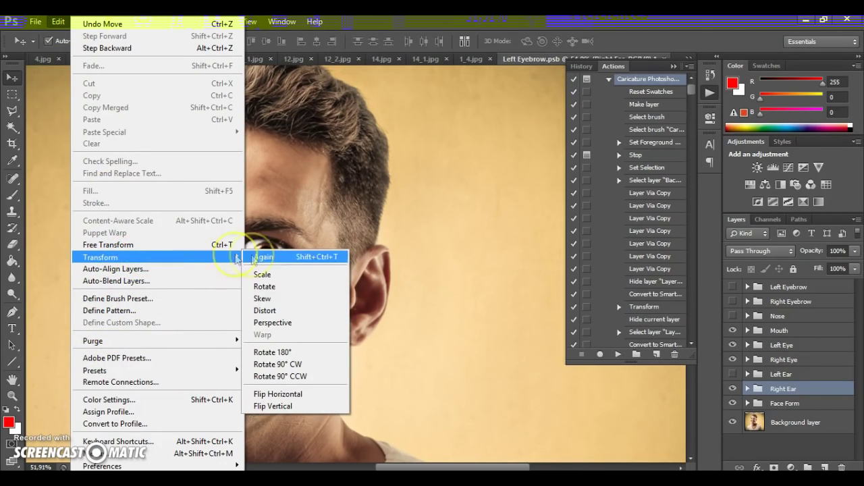
left_click(270, 286)
left_click_drag(354, 222, 390, 221)
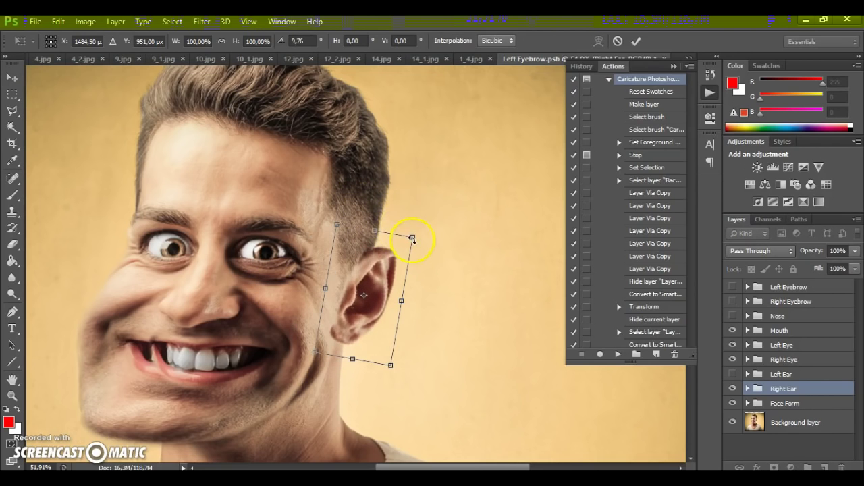
left_click(12, 78)
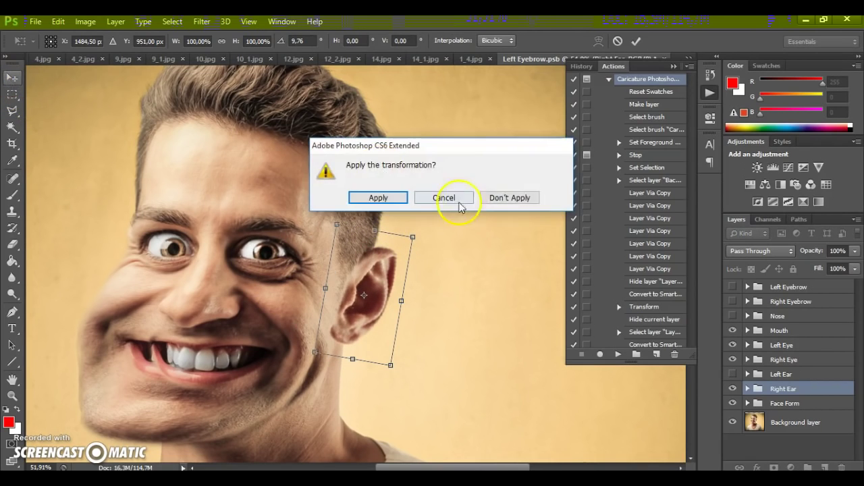
left_click(498, 198)
Step: Try scaling the Right Ear group up to about 102%, and discard the transformation
left_click(58, 21)
mouse_move(116, 259)
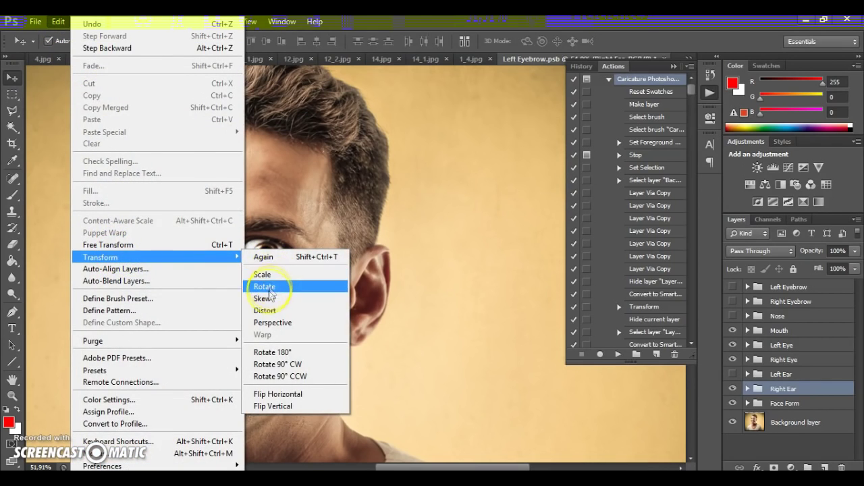
left_click(270, 277)
mouse_move(403, 230)
left_mouse_down()
mouse_move(386, 248)
mouse_move(439, 193)
mouse_move(403, 229)
left_mouse_up()
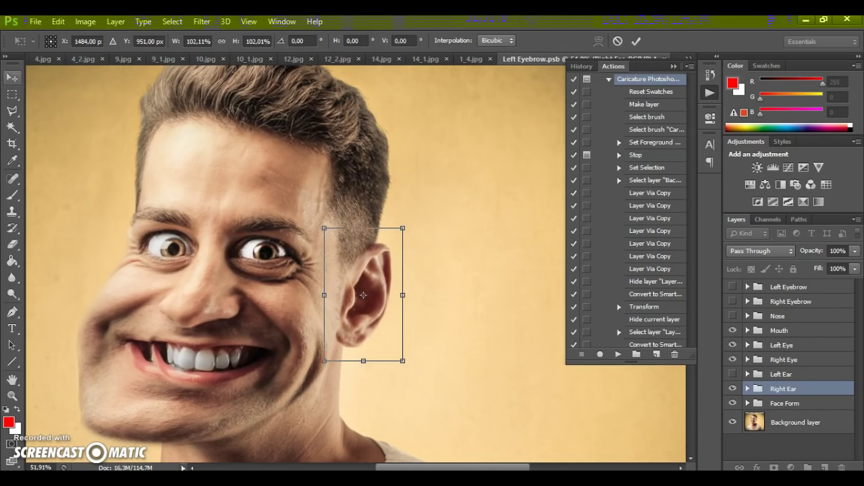
left_click(11, 80)
left_click(511, 200)
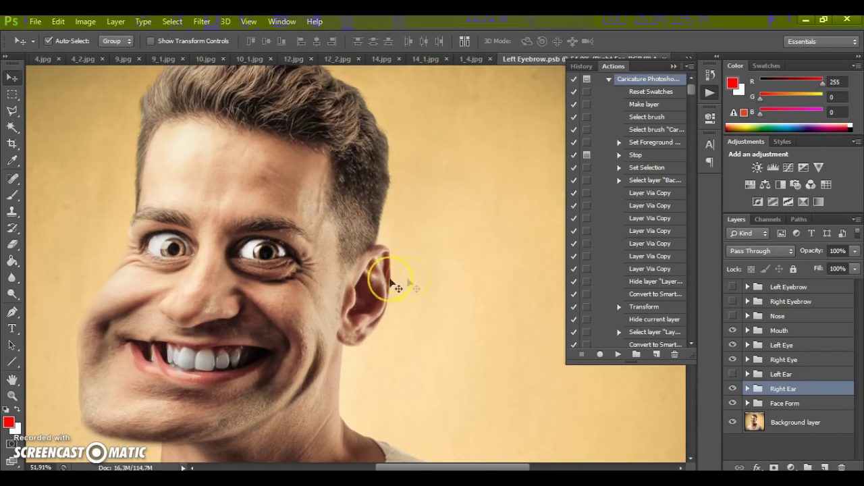
Step: Compare the Big size_8 and Very Big size_8 ear layers in the Right Ear group, leaving only Big size_8 shown
scroll(362, 290, "down", 1)
scroll(362, 291, "up", 1)
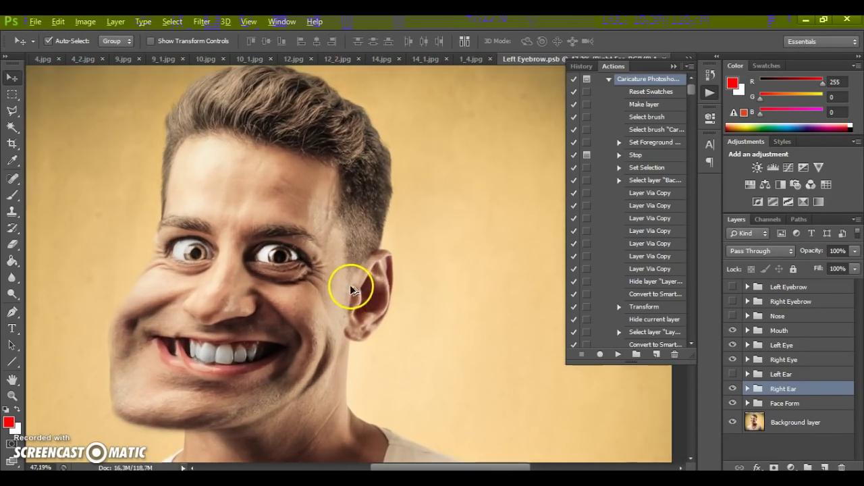
left_click(748, 389)
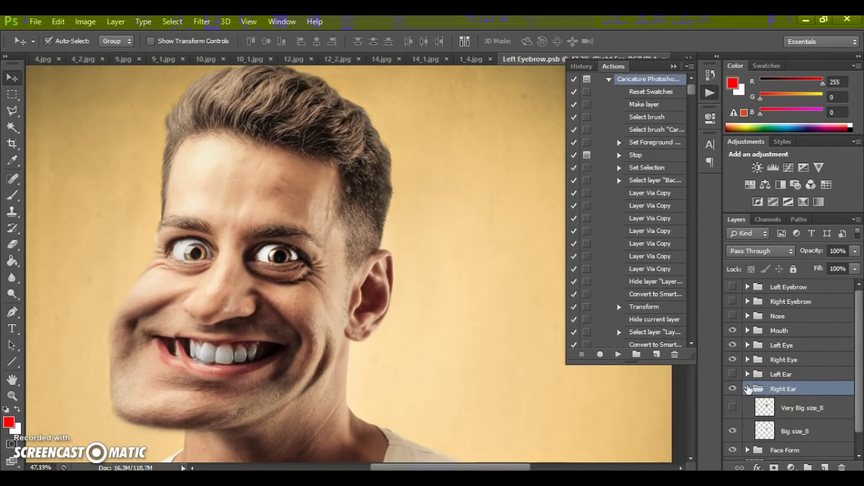
left_click(773, 430)
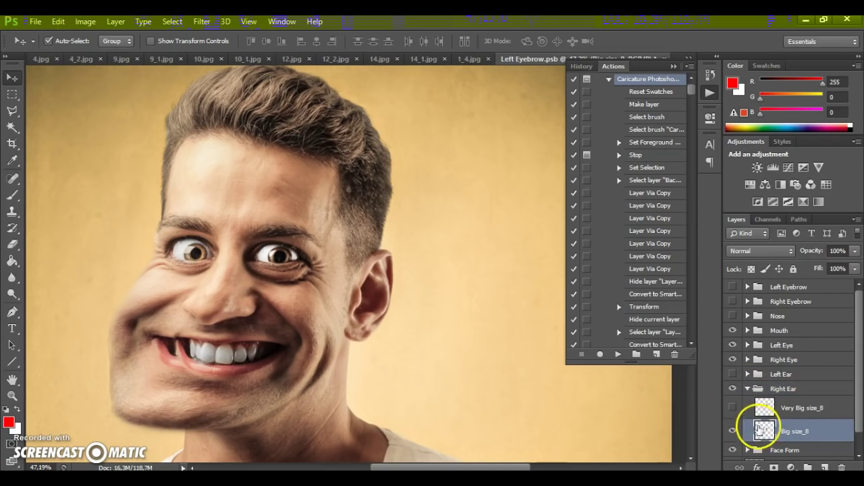
left_click(733, 408)
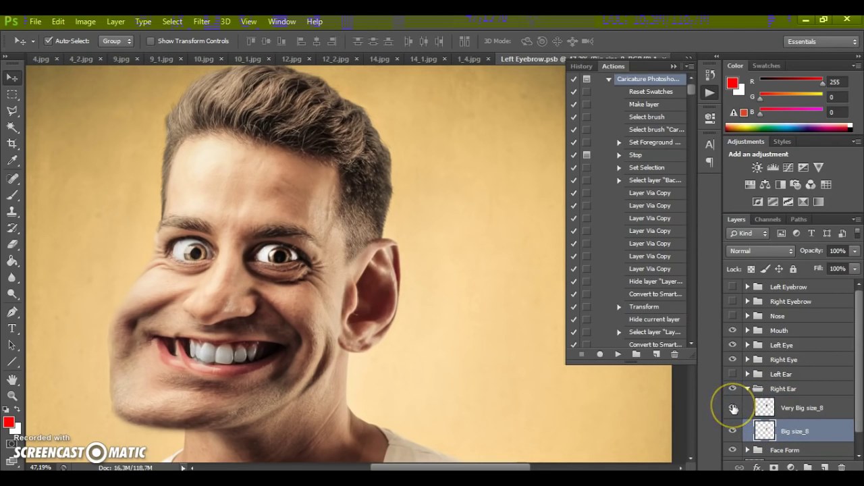
left_click(732, 408)
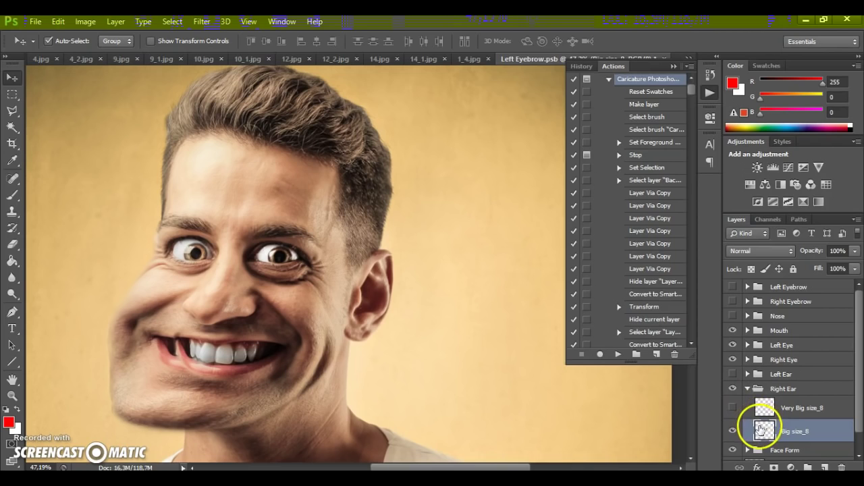
left_click_drag(764, 430, 747, 390)
left_click(747, 389)
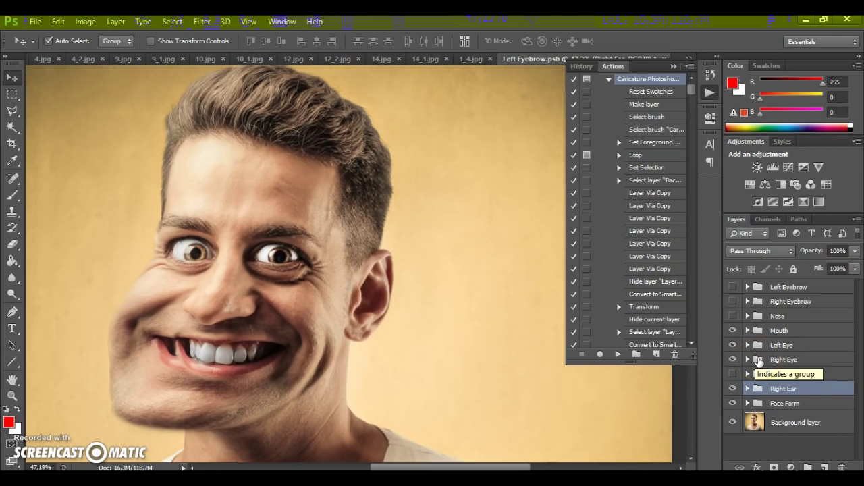
Step: Select the Left Eye group, show its Very Big size_1 layer and collapse the group
left_click(759, 363)
left_click(391, 306)
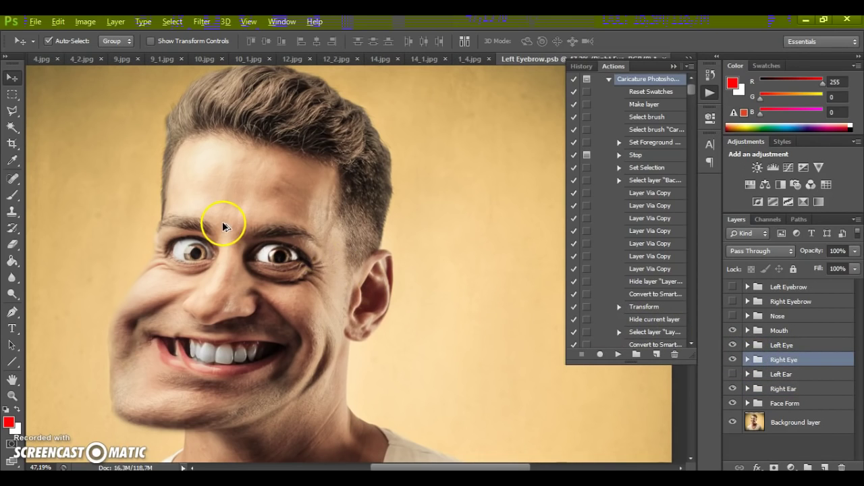
scroll(223, 226, "up", 1)
left_click_drag(192, 247, 194, 255)
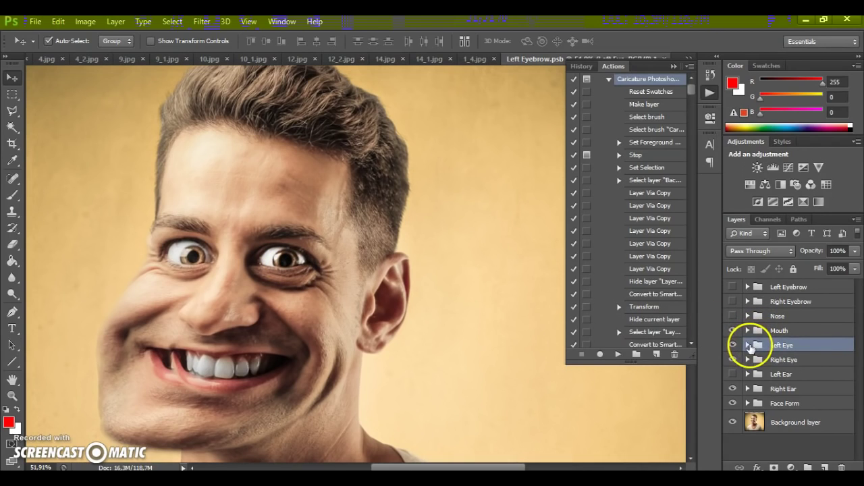
left_click(749, 345)
left_click(733, 364)
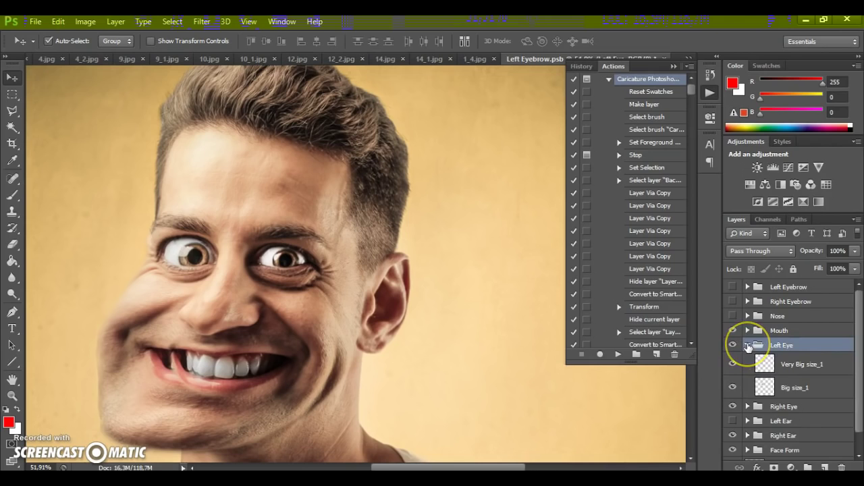
left_click(748, 346)
Step: Show the Very Big size_4 layer in the Mouth group and collapse the group
left_click(747, 331)
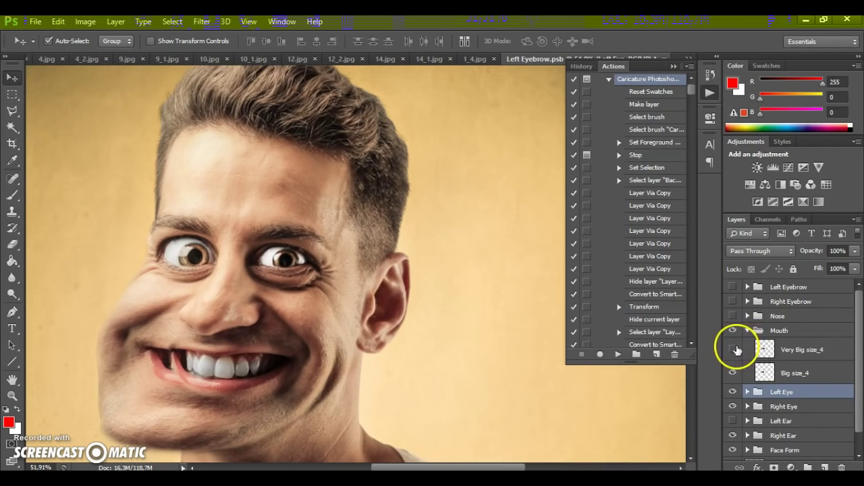
left_click(734, 349)
left_click(746, 331)
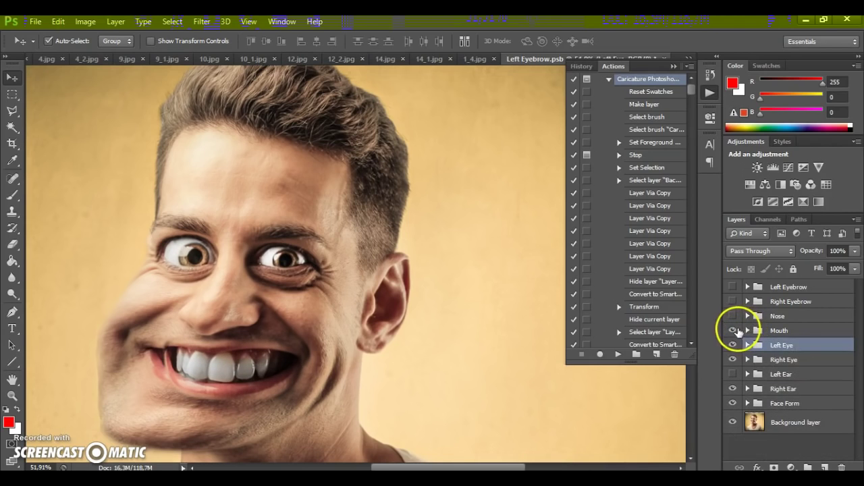
Step: Hide the Mouth group, show the Very Big size_2 layer in the Right Eye group and collapse that group
left_click(733, 330)
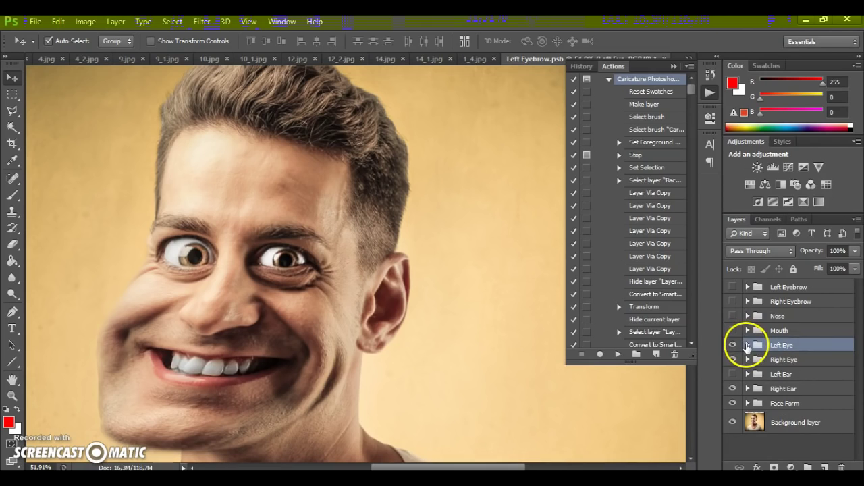
left_click(748, 345)
left_click(748, 345)
left_click(747, 360)
left_click(733, 379)
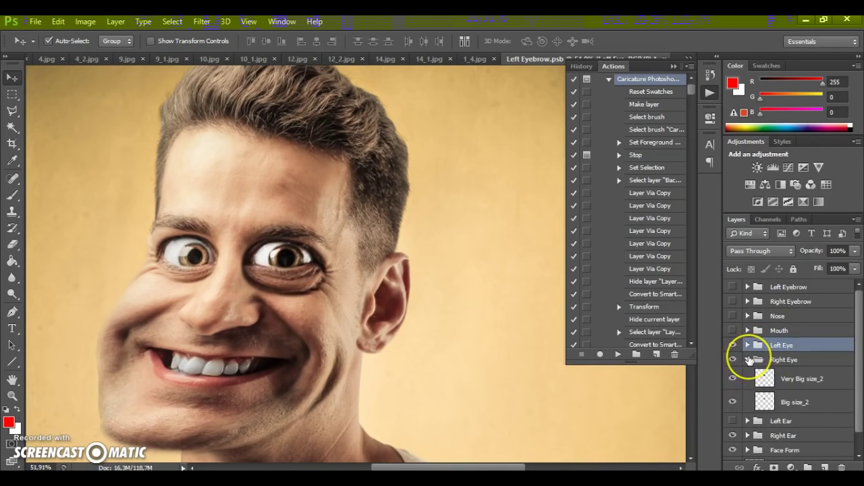
left_click(747, 360)
Step: Select the Right Eye group and nudge it slightly outward from the nose and down on the face
left_click(753, 360)
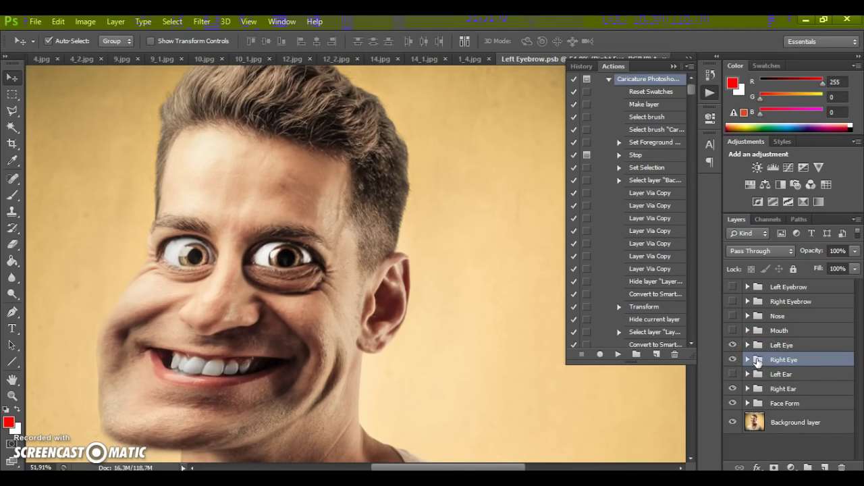
left_click_drag(293, 264, 297, 267)
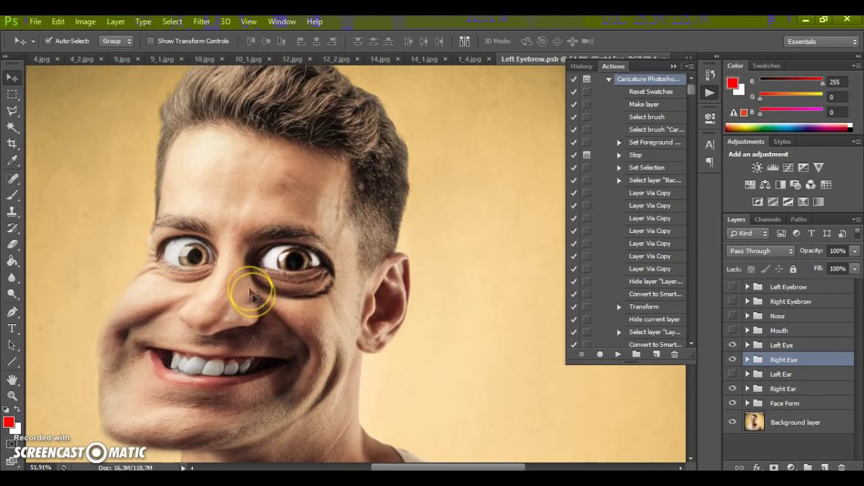
scroll(202, 244, "down", 3)
scroll(324, 203, "up", 2)
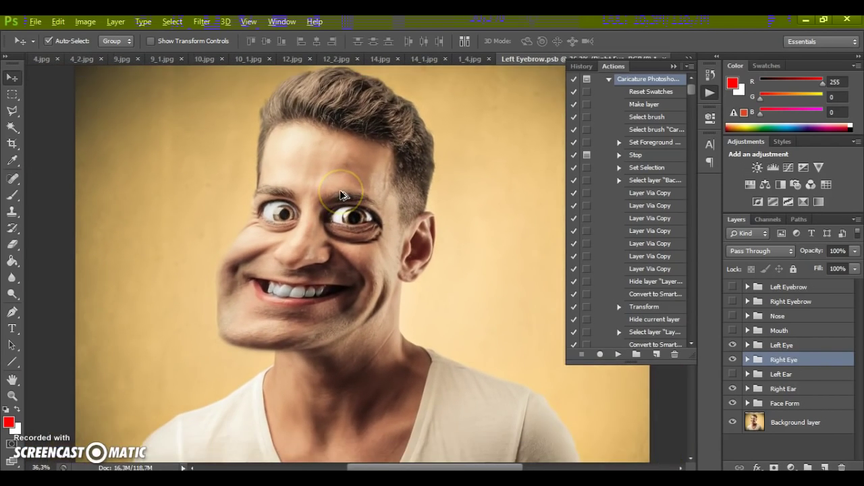
scroll(341, 196, "up", 1)
left_click_drag(332, 201, 546, 247)
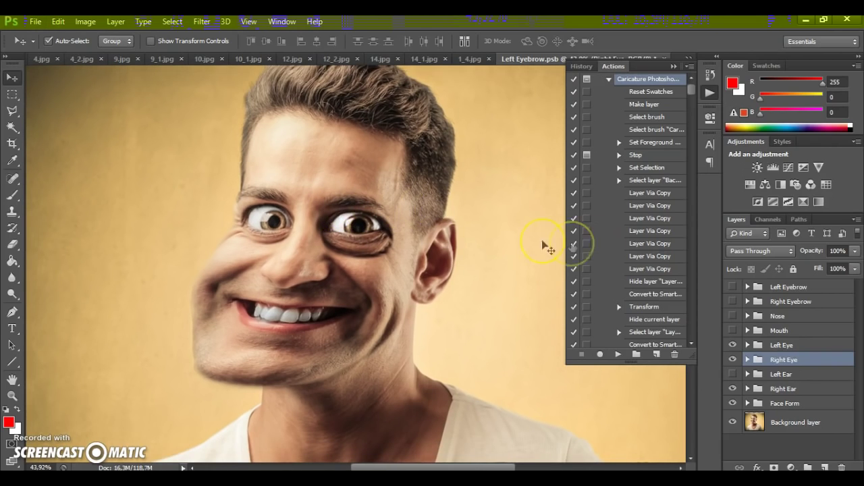
Step: Show the Mouth group again, expand it and make the whole group the active selection
left_click(733, 330)
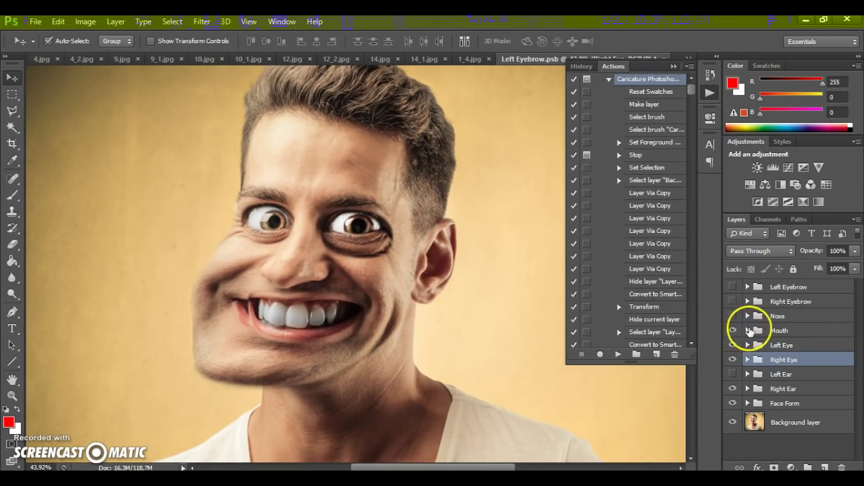
left_click(758, 330)
left_click(748, 331)
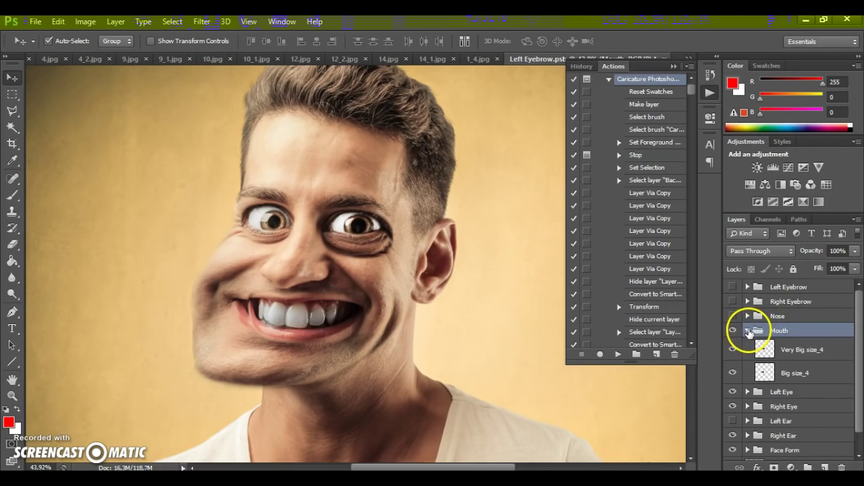
left_click(759, 345)
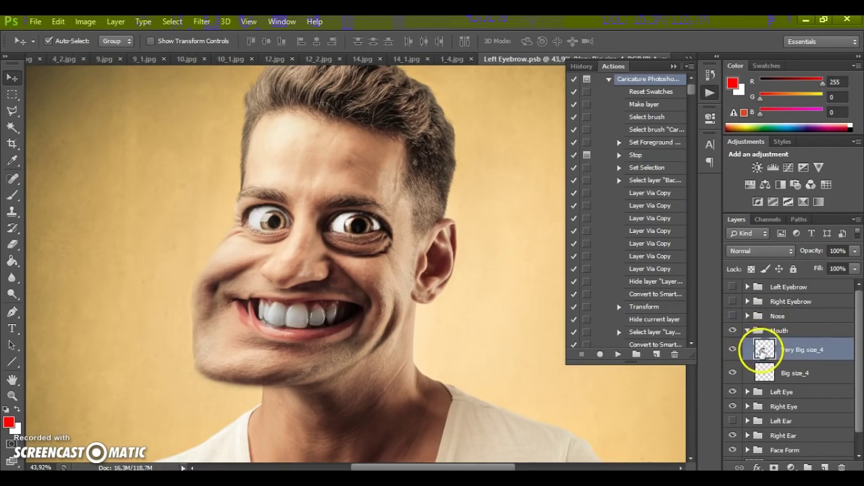
left_click(756, 330)
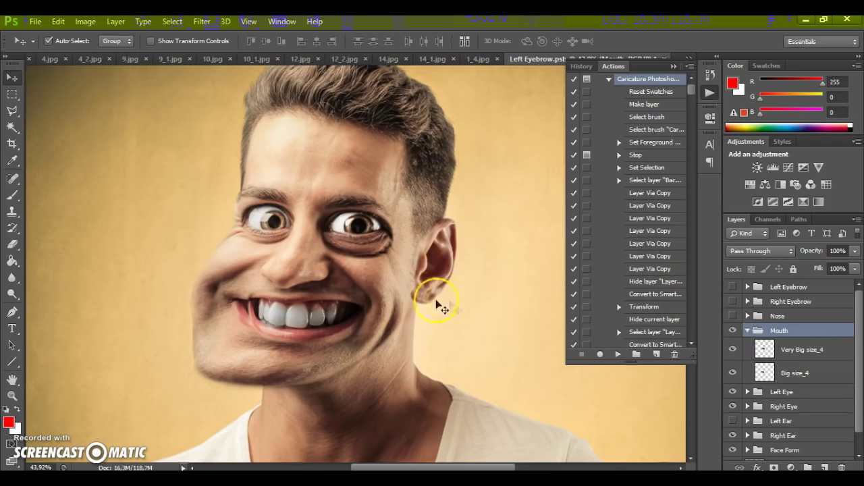
Step: Scale the Mouth group up to about 125%, apply the transformation and nudge the mouth slightly toward the swollen cheek
key("ctrl+t")
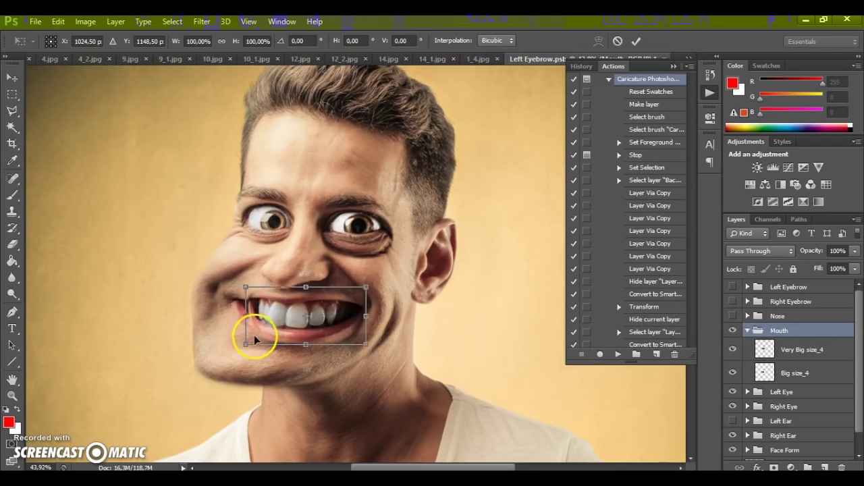
left_click_drag(246, 344, 212, 353)
left_click(12, 77)
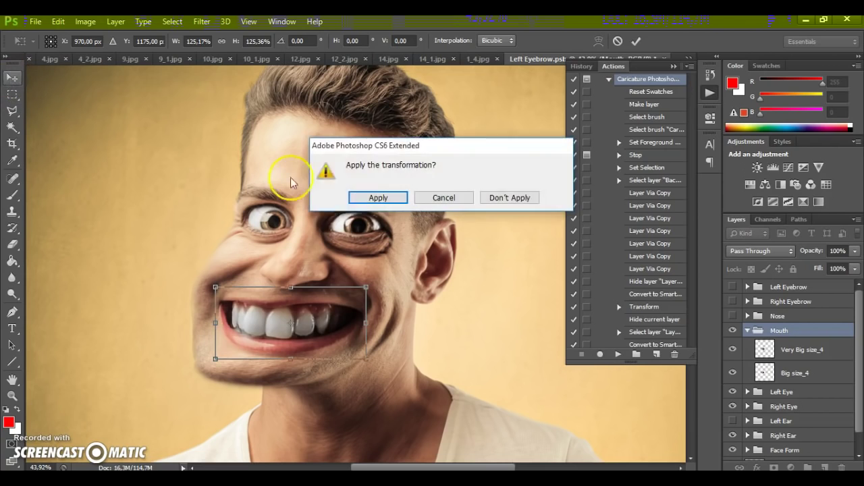
left_click(364, 204)
mouse_move(285, 322)
left_mouse_down()
mouse_move(282, 315)
mouse_move(283, 323)
left_mouse_up()
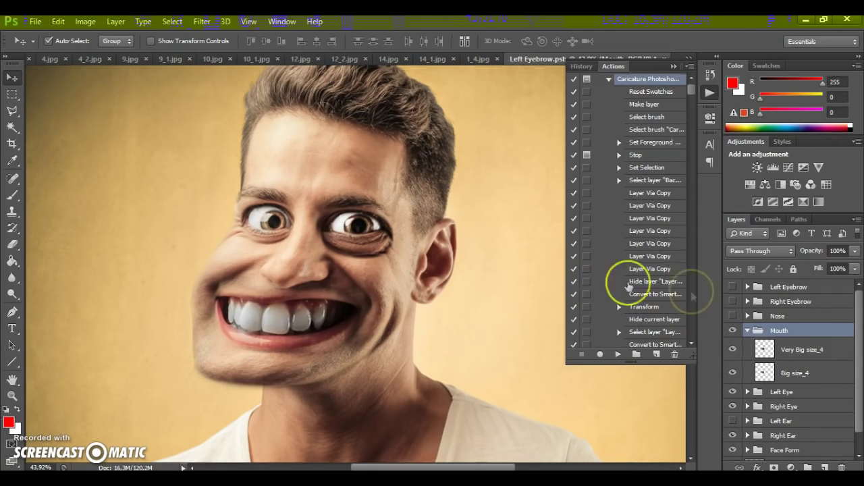
Step: Compare the face with and without the enlarged eyebrows, leaving the Left Eyebrow and Right Eyebrow groups shown
left_click(733, 302)
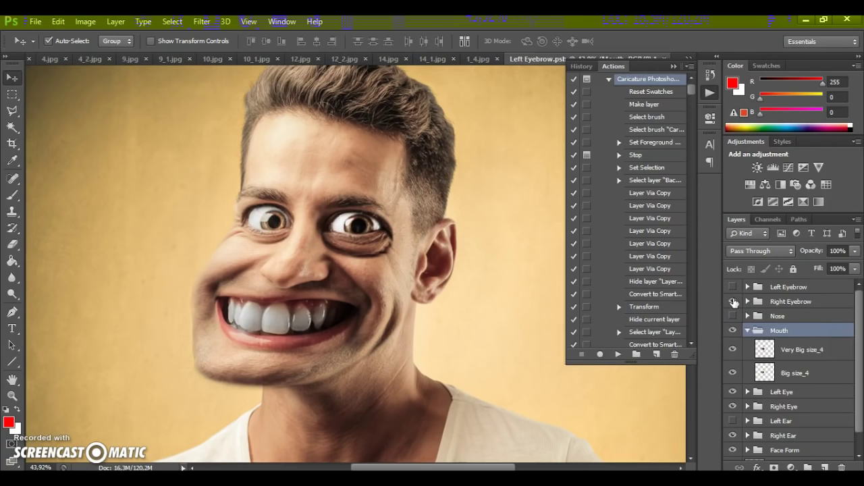
left_click(734, 302)
left_click(733, 287)
left_click(733, 287)
left_click(733, 301)
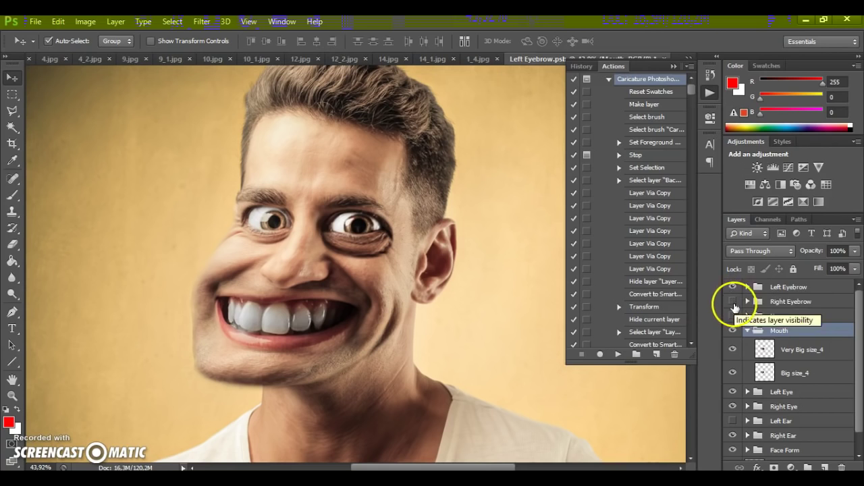
left_click(733, 287)
Step: Reposition the Left Eyebrow group and the Right Eyebrow group so they sit above the enlarged eyes
left_click(758, 289)
scroll(340, 191, "up", 2)
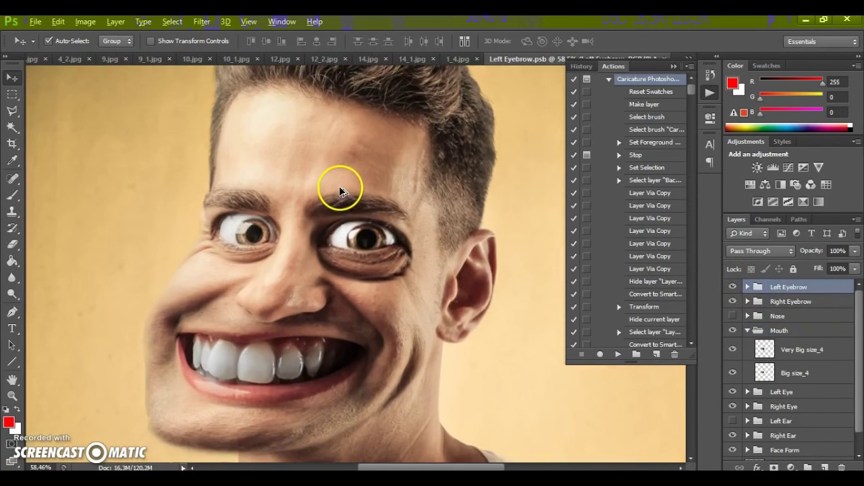
left_click_drag(236, 195, 238, 197)
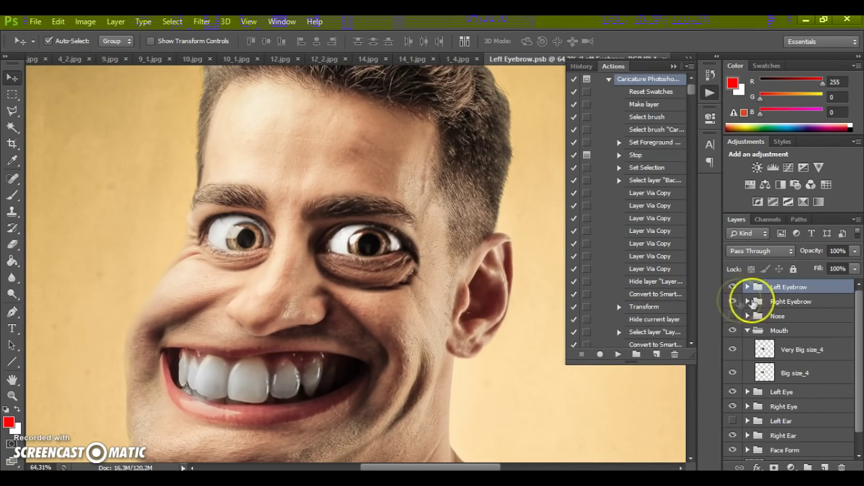
left_click(750, 301)
left_click_drag(393, 213, 328, 193)
Step: Check the whole caricature at different magnifications and collapse the Mouth group
scroll(329, 203, "down", 5)
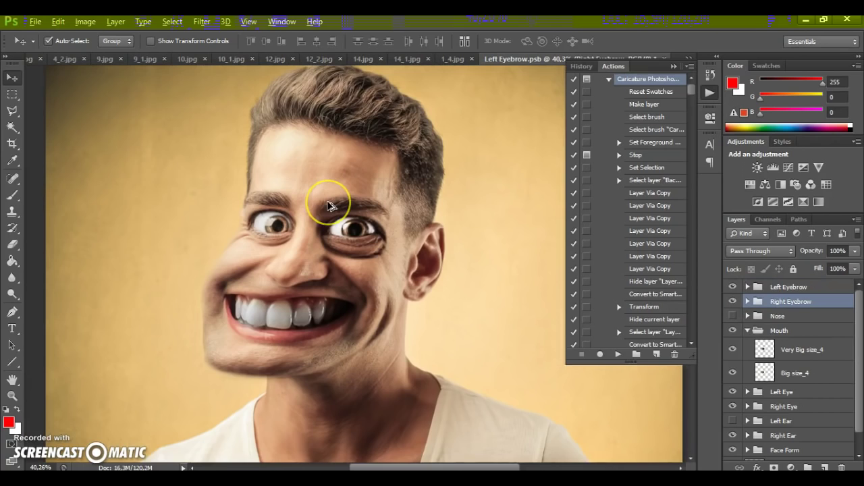
scroll(334, 199, "up", 3)
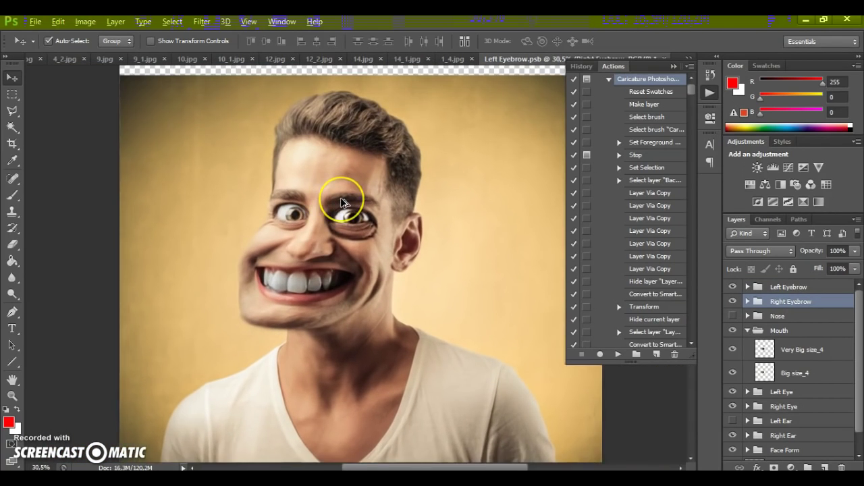
scroll(341, 197, "down", 2)
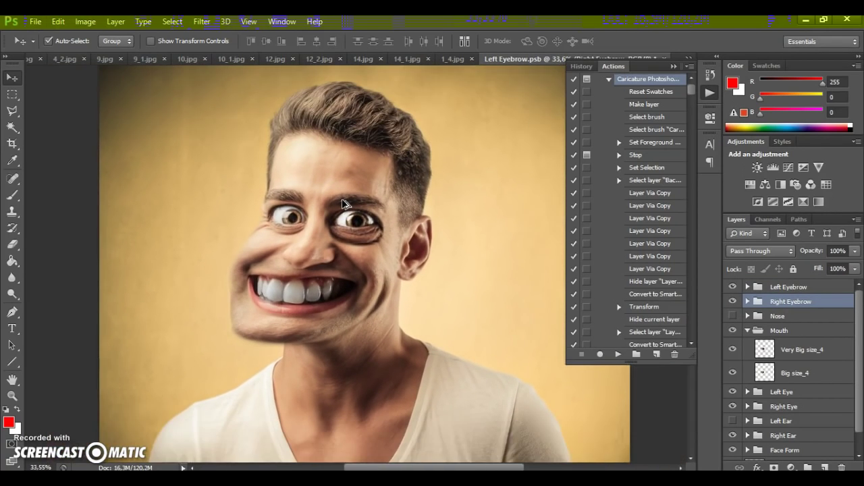
scroll(352, 206, "up", 3)
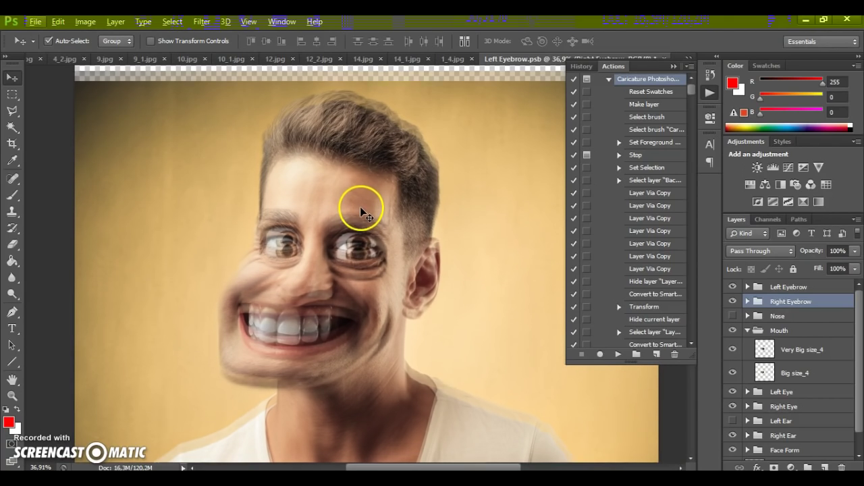
scroll(366, 219, "down", 1)
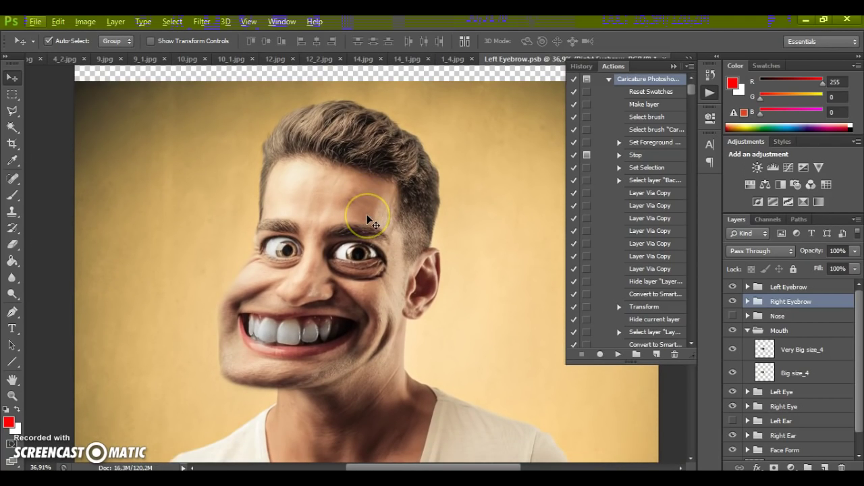
left_click(418, 214)
left_click_drag(741, 331, 752, 334)
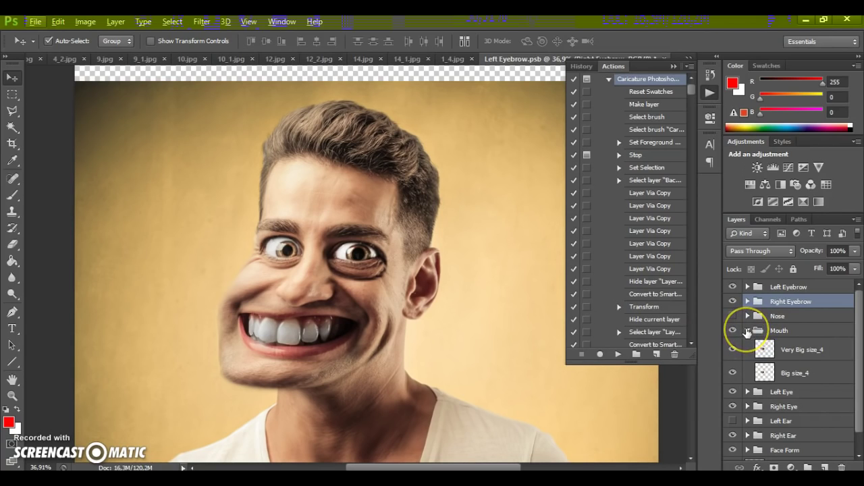
left_click(747, 331)
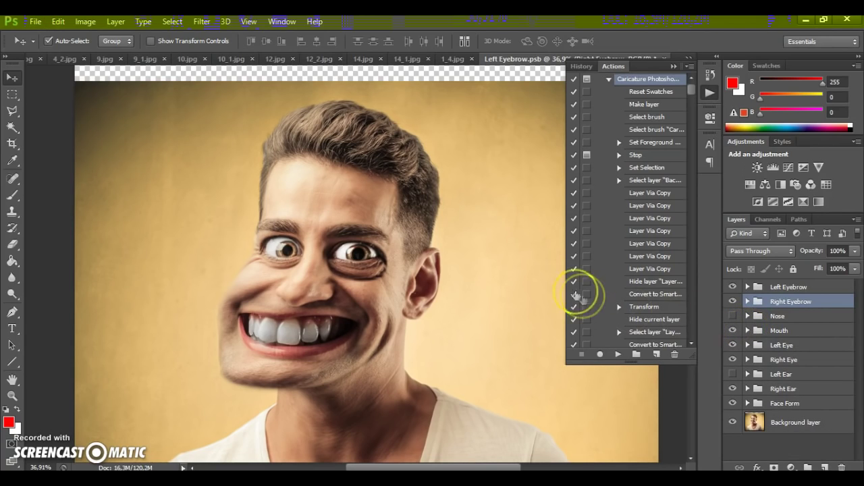
Step: Collapse the Actions panel and close Left Eyebrow.psb, saving its changes
left_click(672, 67)
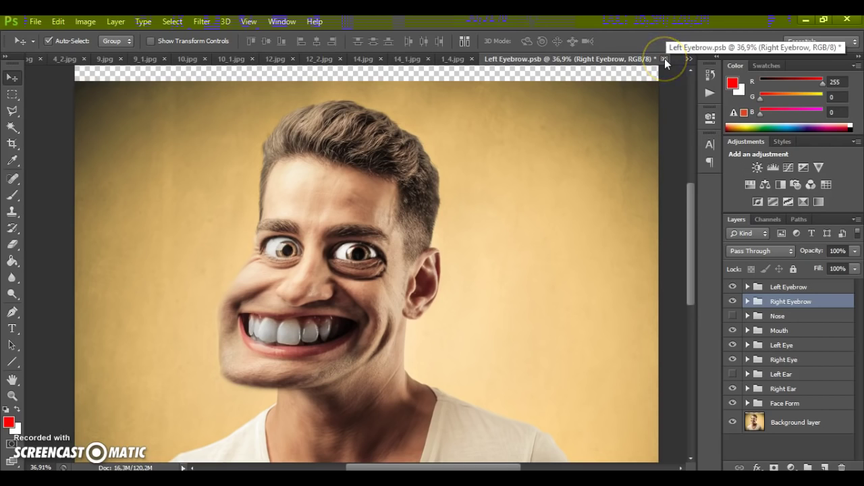
left_click(665, 59)
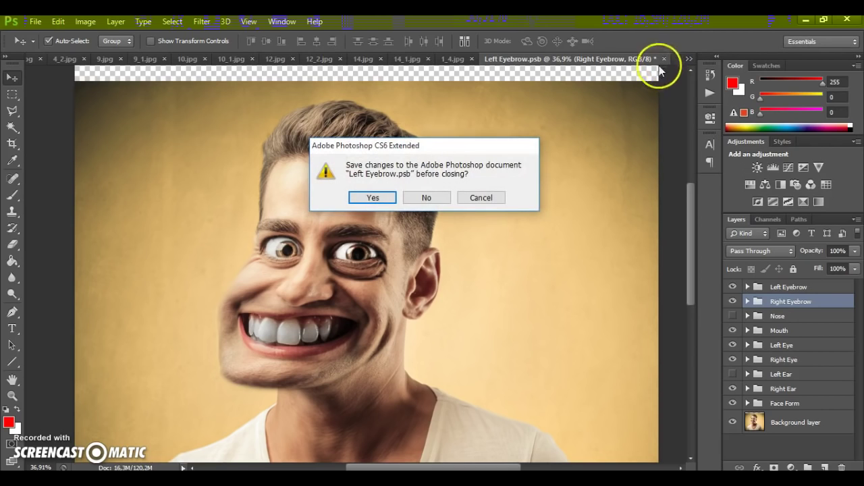
left_click(372, 199)
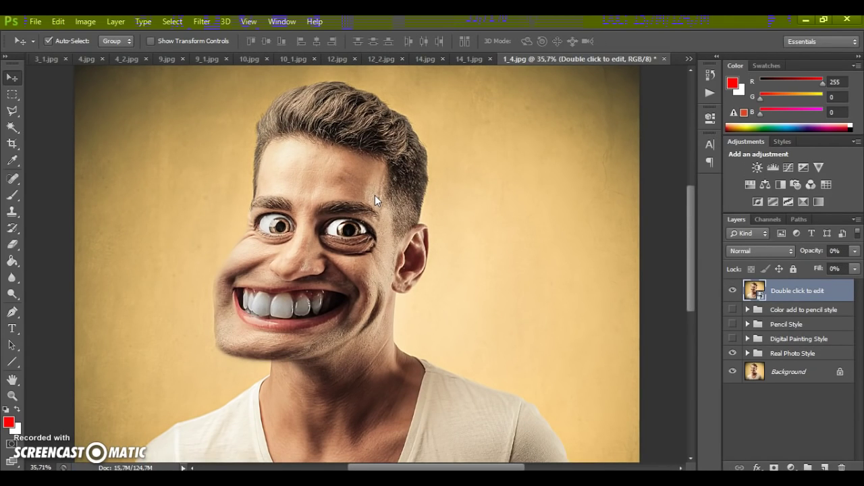
Step: Look over the updated 1_4.jpg caricature and show the Digital Painting Style group to preview that style
scroll(375, 195, "up", 3)
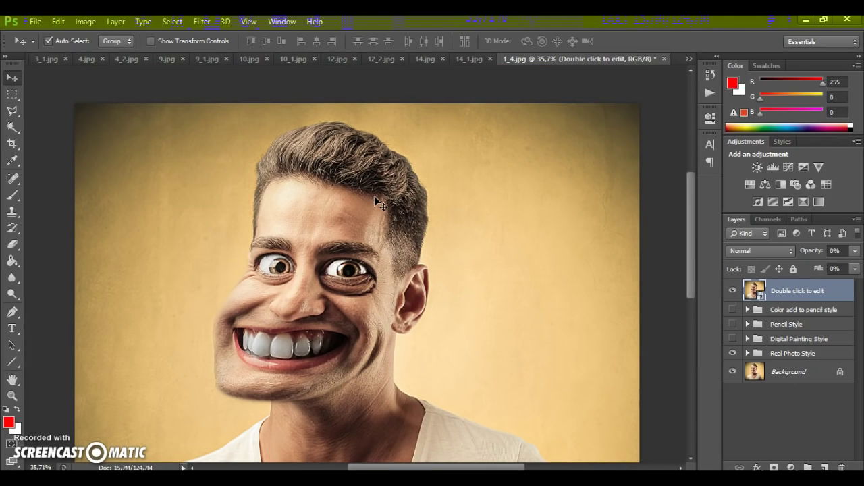
scroll(374, 196, "down", 3)
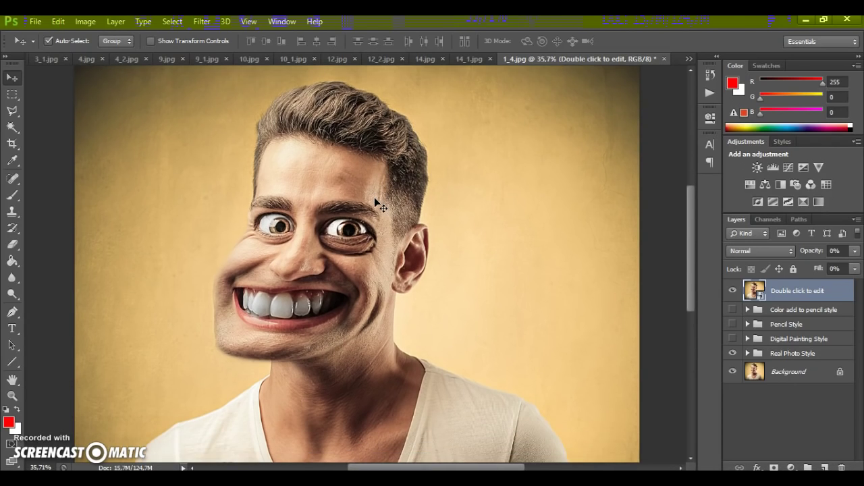
scroll(372, 198, "up", 1)
scroll(371, 202, "down", 1)
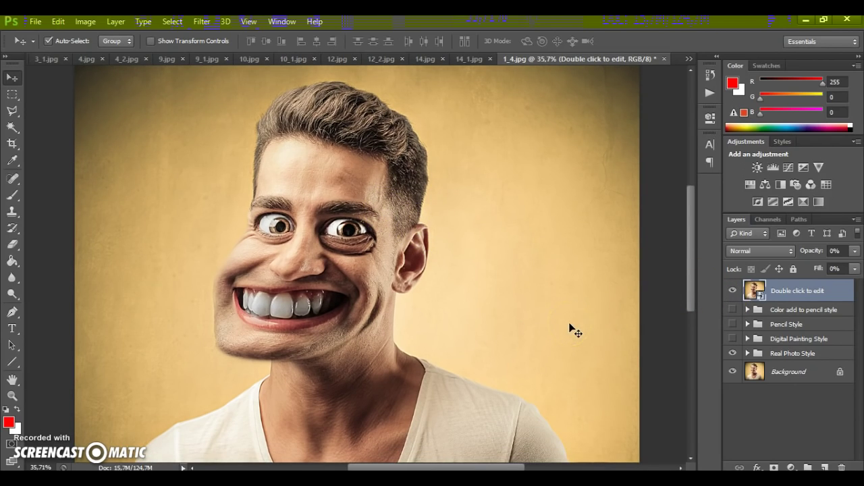
left_click(733, 339)
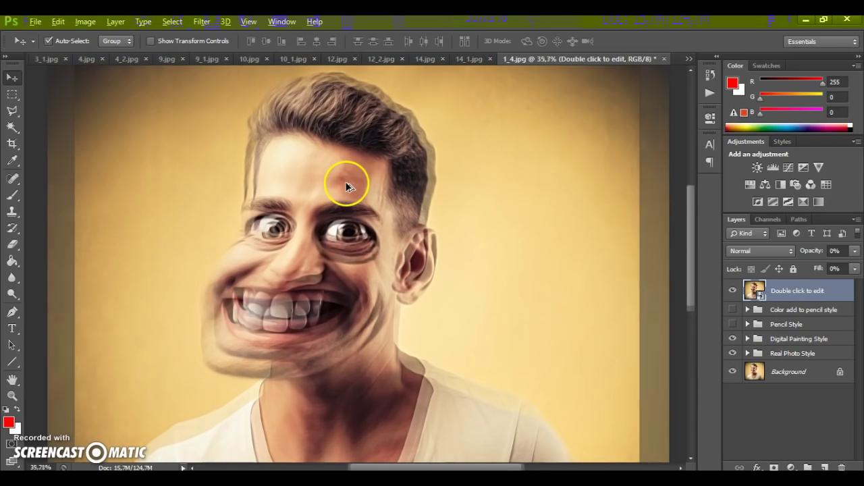
scroll(347, 186, "up", 3)
scroll(346, 187, "down", 3)
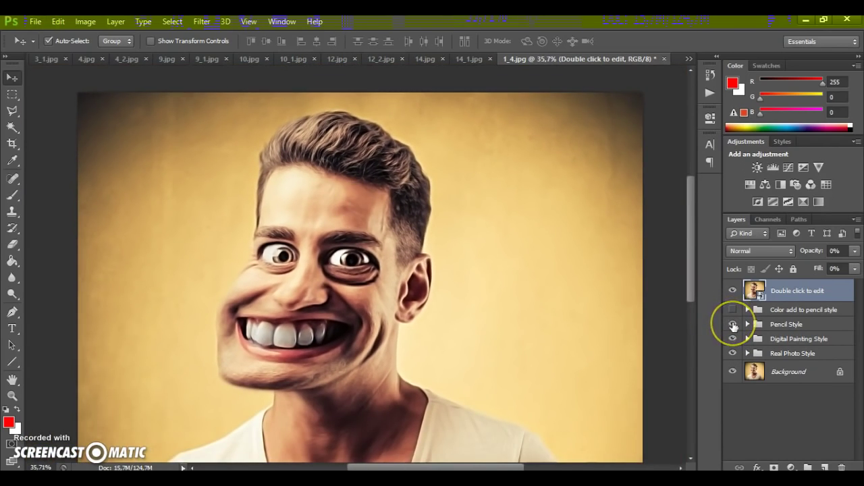
Step: Preview the pencil drawing by showing the Pencil Style group, and add colour with the Color add to pencil style group
left_click(733, 324)
scroll(371, 273, "down", 3)
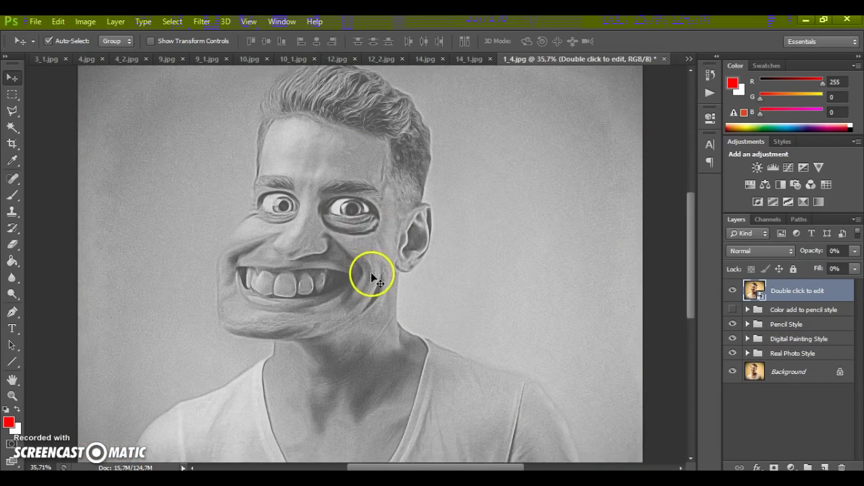
scroll(370, 271, "up", 3)
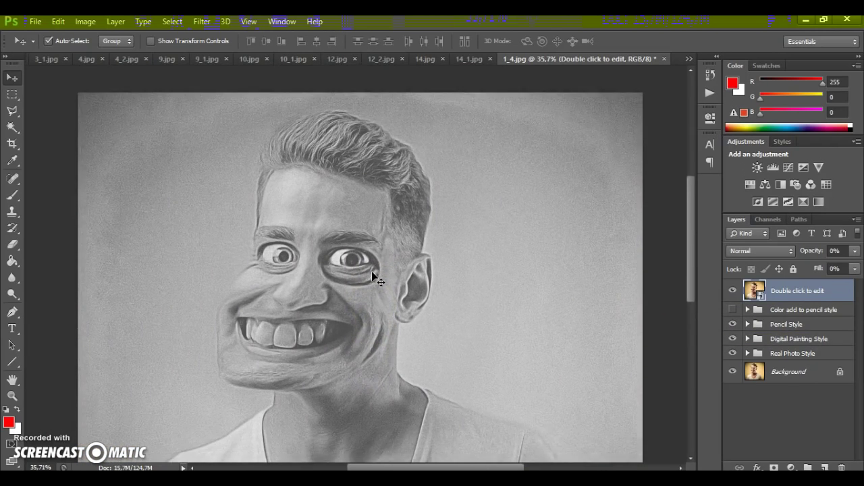
left_click(732, 309)
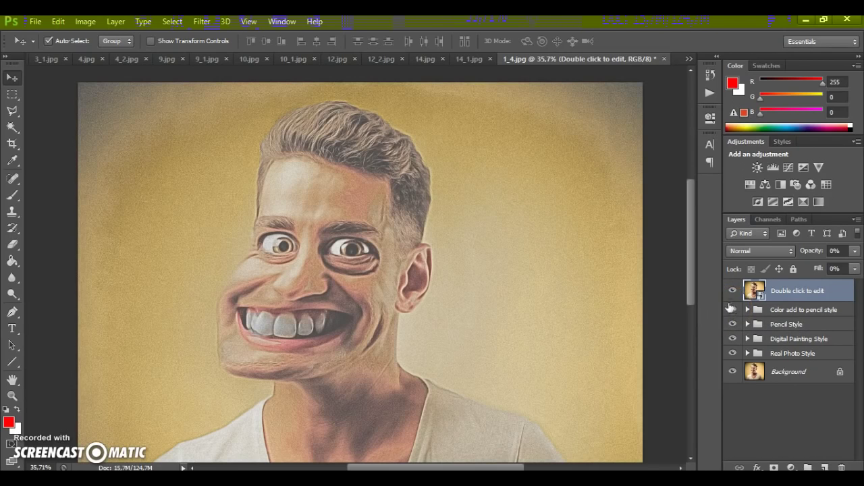
scroll(378, 247, "up", 1)
scroll(378, 246, "down", 2)
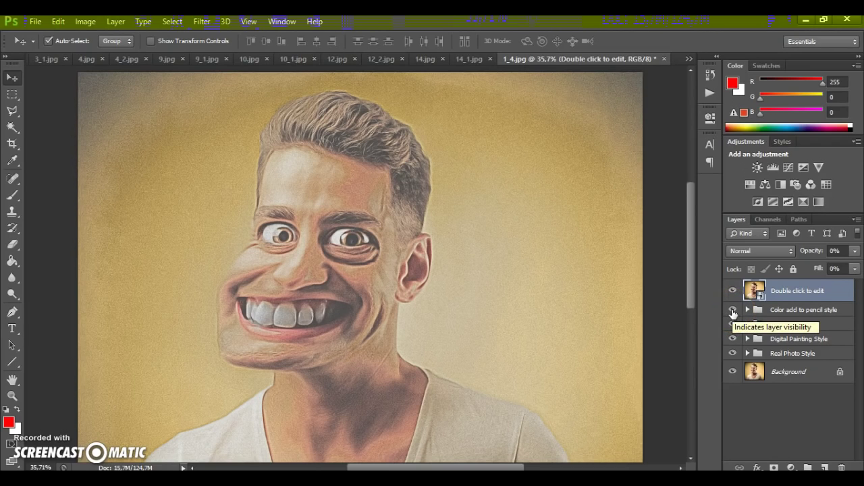
Step: Hide the Color add to pencil style, Pencil Style and Digital Painting Style groups
left_click(734, 313)
left_click(733, 324)
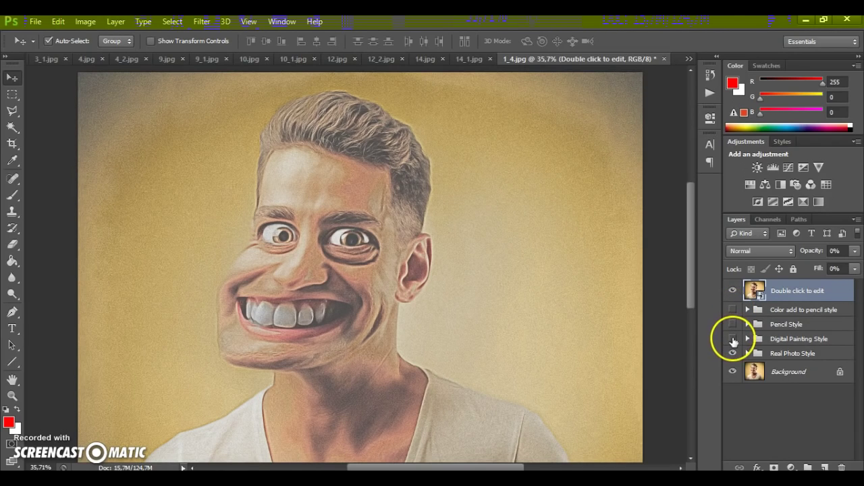
left_click(734, 339)
Step: Compare the caricature with the original portrait by switching the Real Photo Style group off and on, leaving it shown
left_click(734, 354)
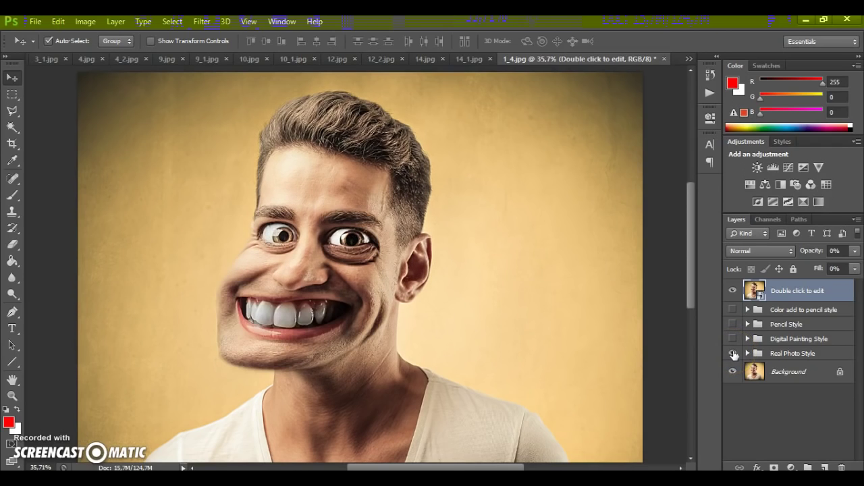
left_click(734, 354)
left_click(734, 354)
left_click(734, 354)
left_click(734, 354)
scroll(362, 243, "down", 1)
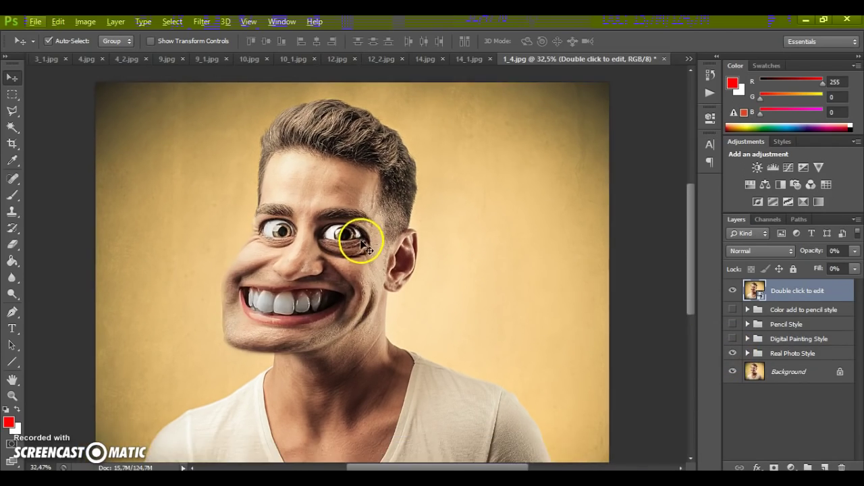